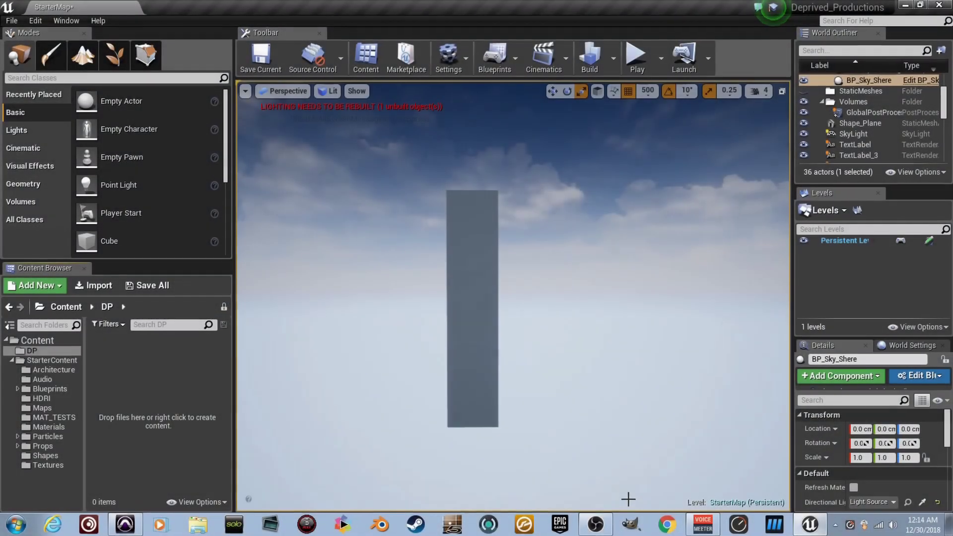
Create a material named Health in folder DP, apply it to the pillar, and open it
right_drag(627, 499, 628, 499)
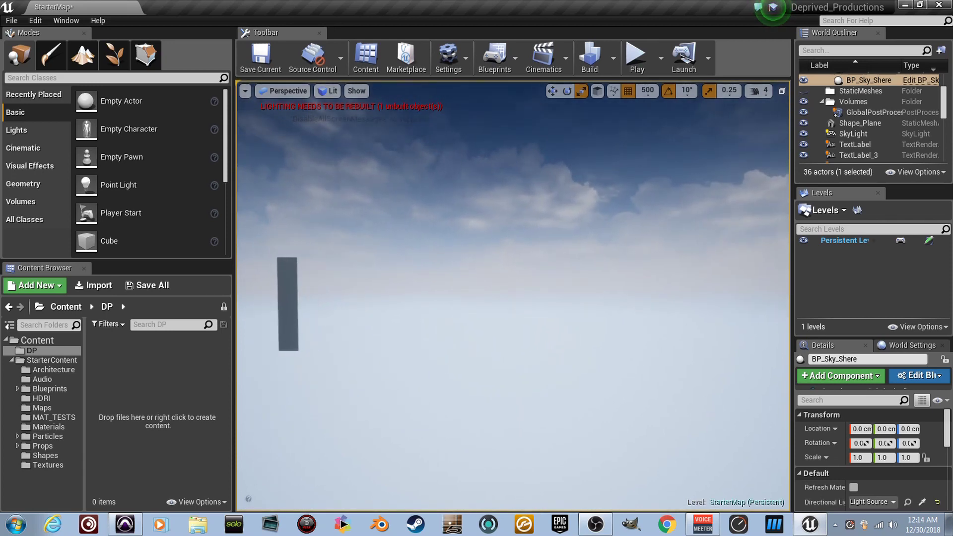
right_drag(627, 498, 628, 499)
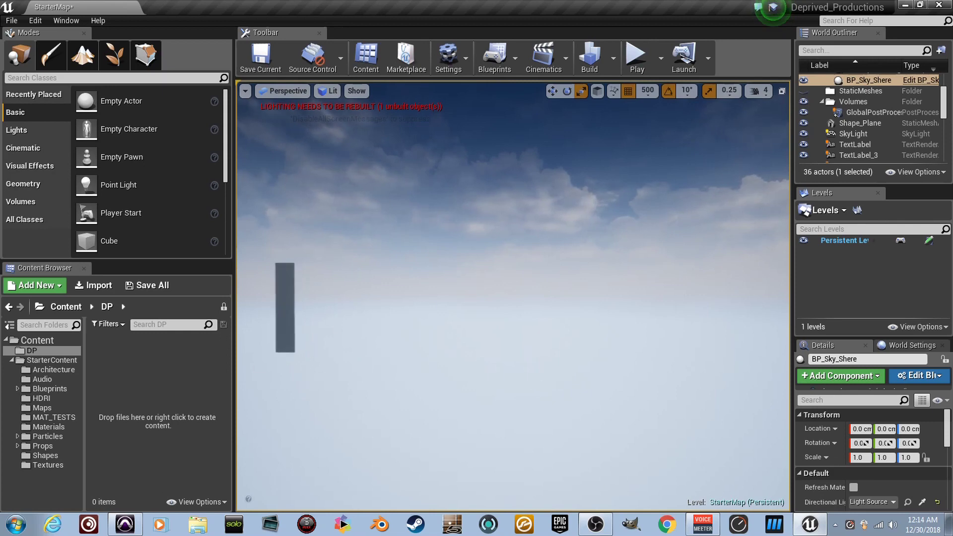
scroll(298, 335, up, 3)
right_drag(628, 498, 628, 498)
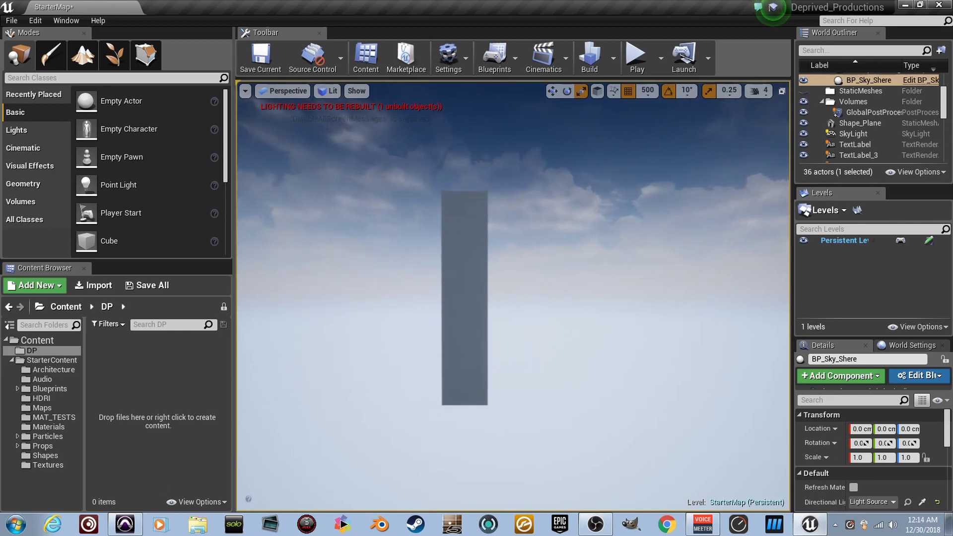
right_drag(627, 499, 627, 499)
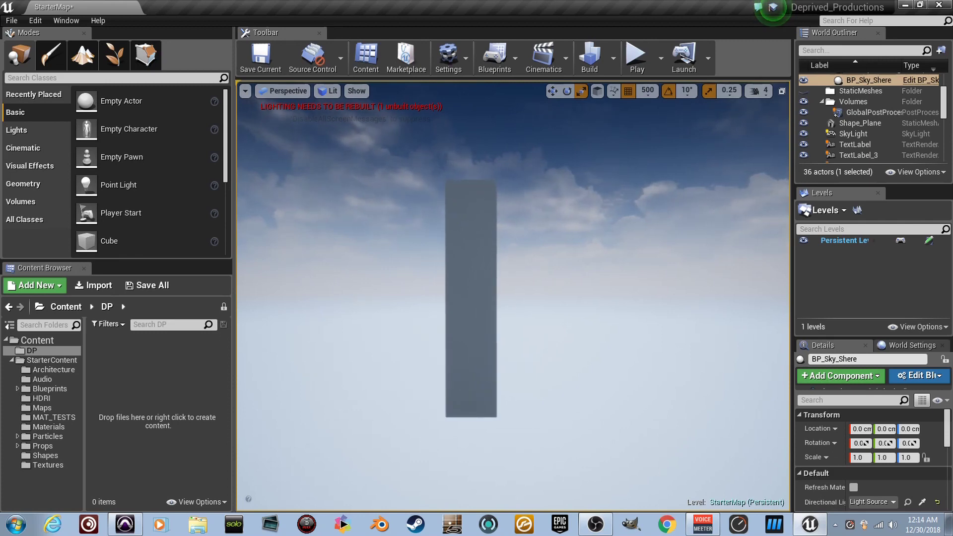
right_drag(480, 316, 480, 316)
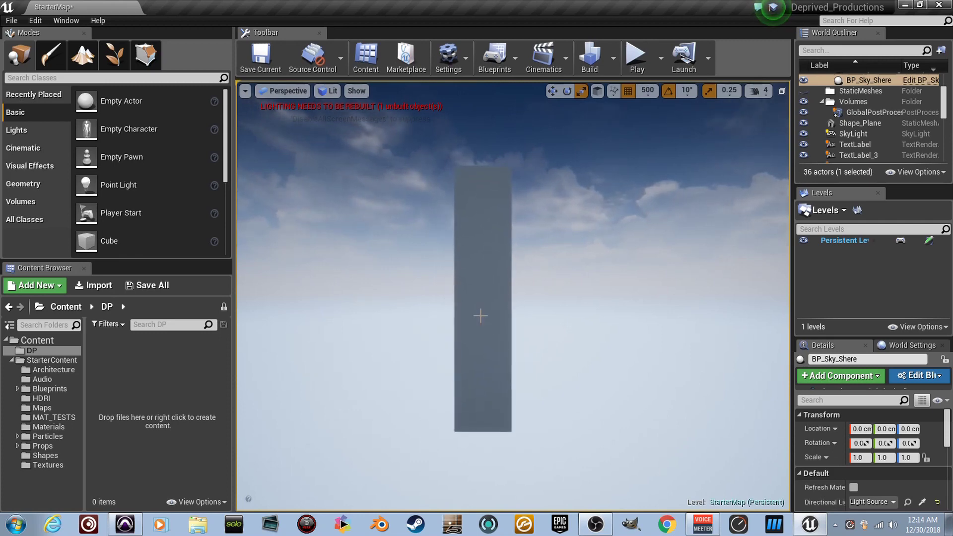
right_drag(481, 316, 480, 315)
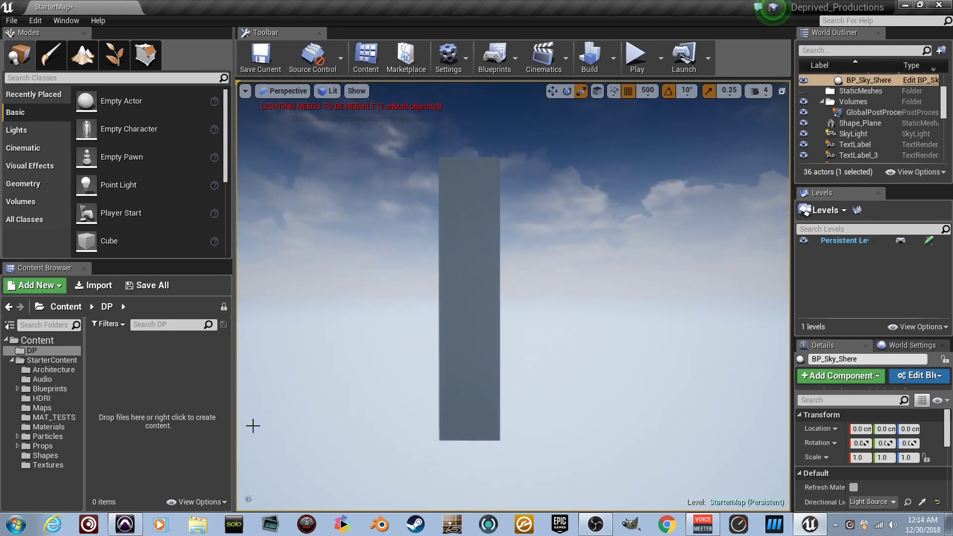
right_click(163, 397)
click(216, 198)
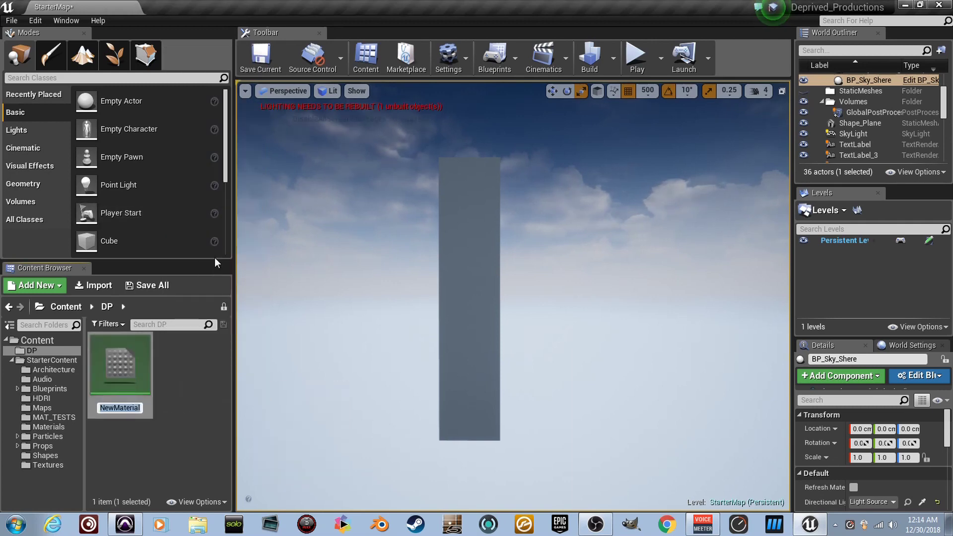
text(Heal)
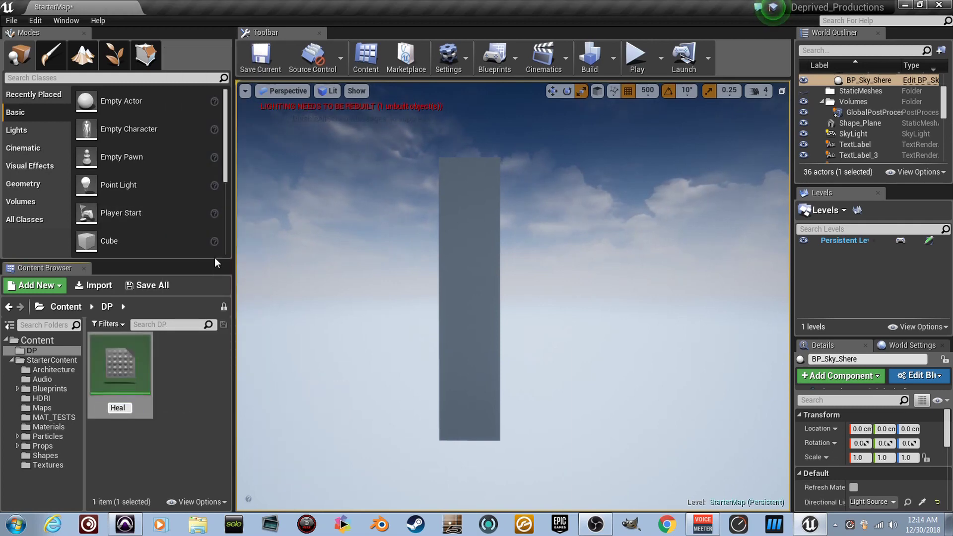
text(th)
key(Return)
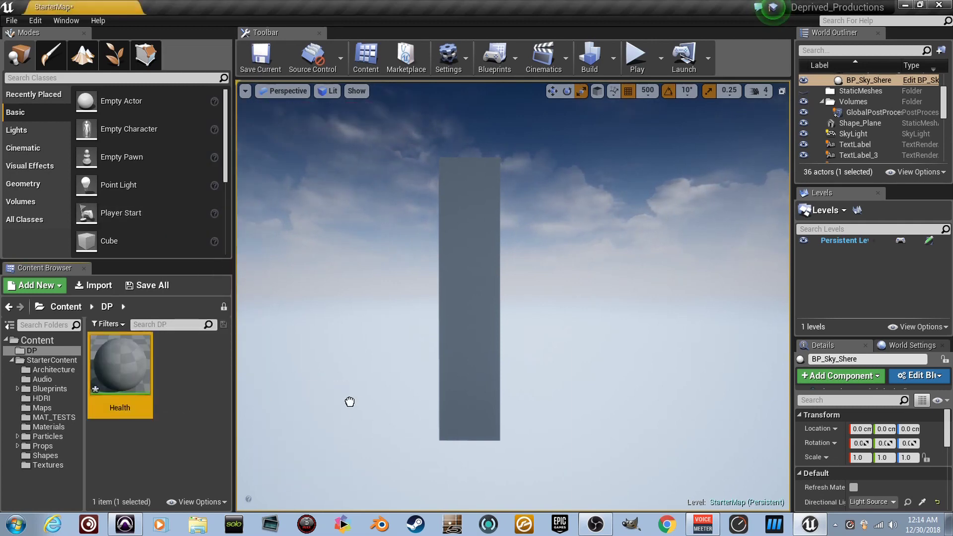
drag(349, 402, 450, 314)
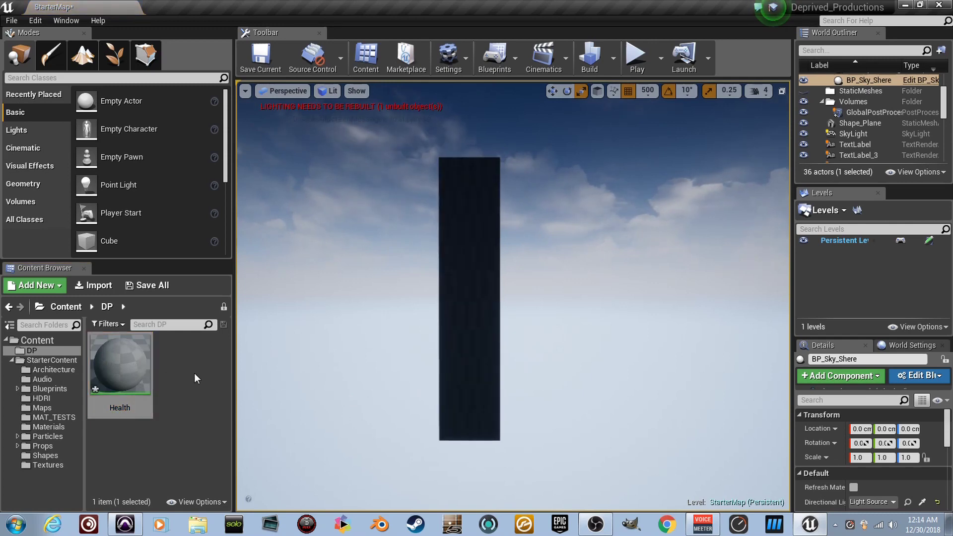
double_click(120, 372)
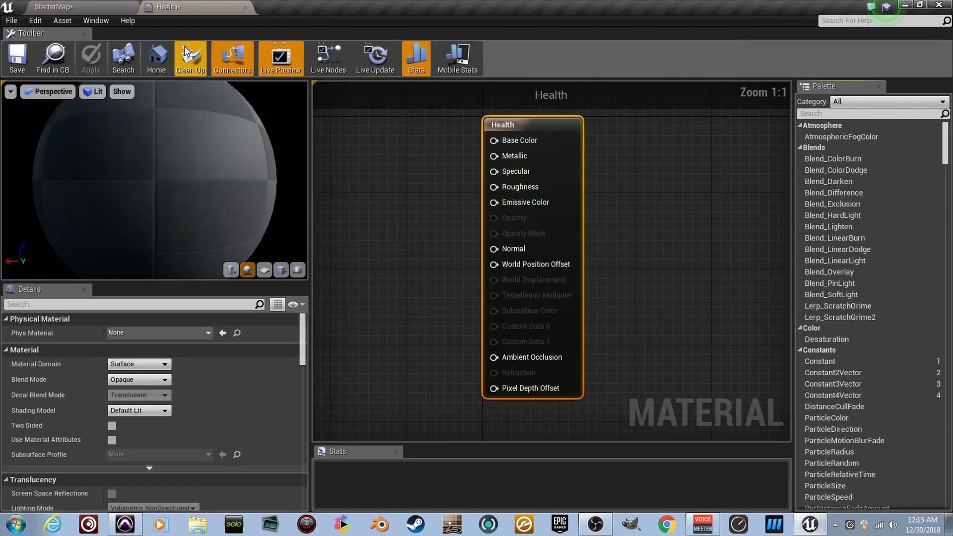
Return to the Health material editor and set its Shading Model to Unlit
click(65, 6)
click(193, 6)
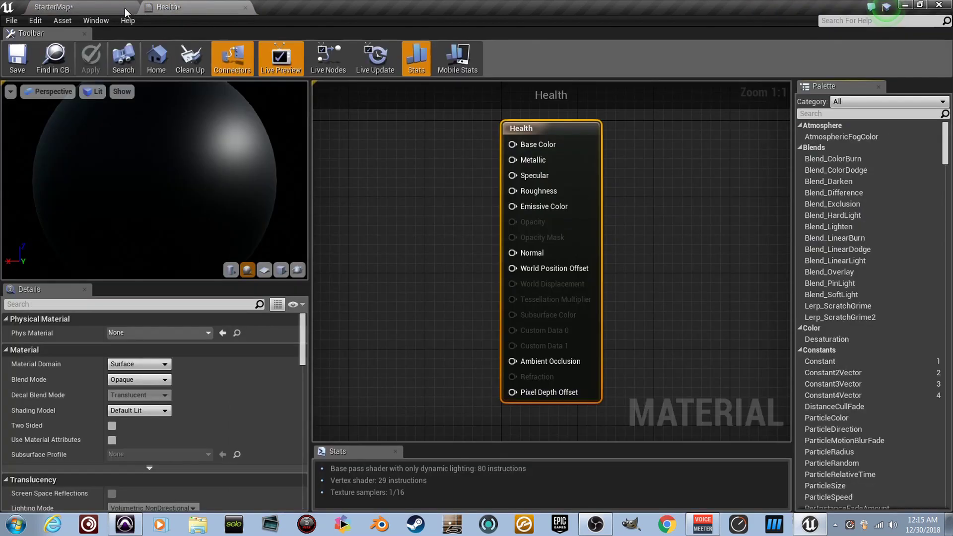
click(113, 7)
click(181, 3)
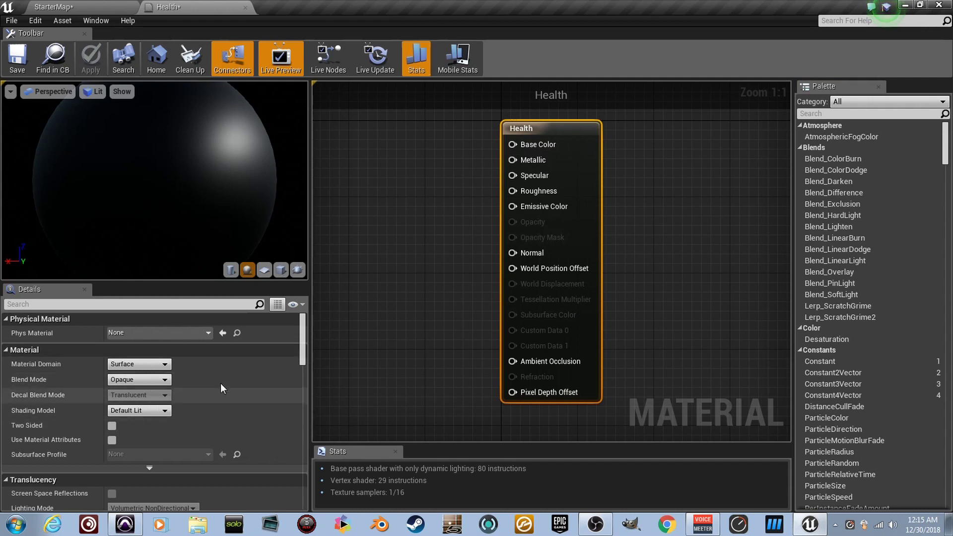
click(159, 414)
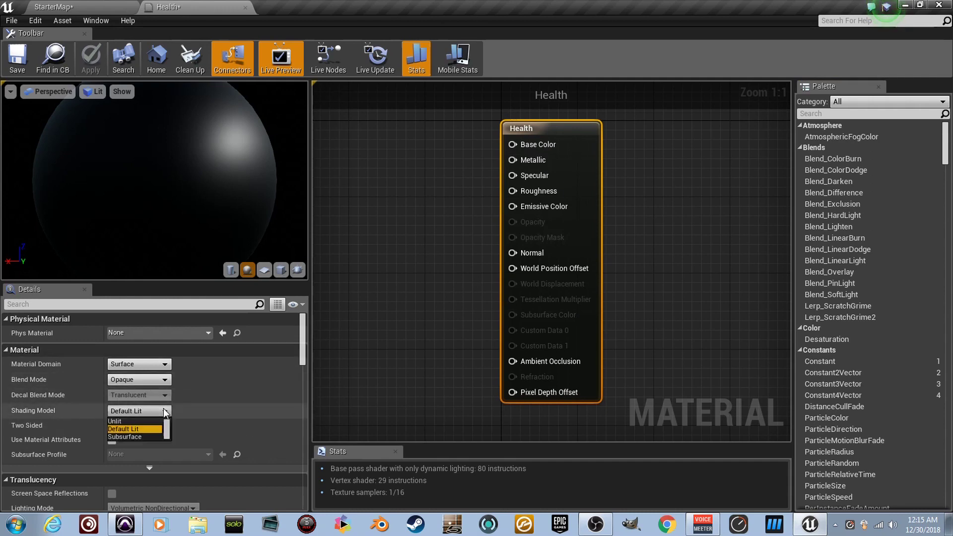
click(165, 420)
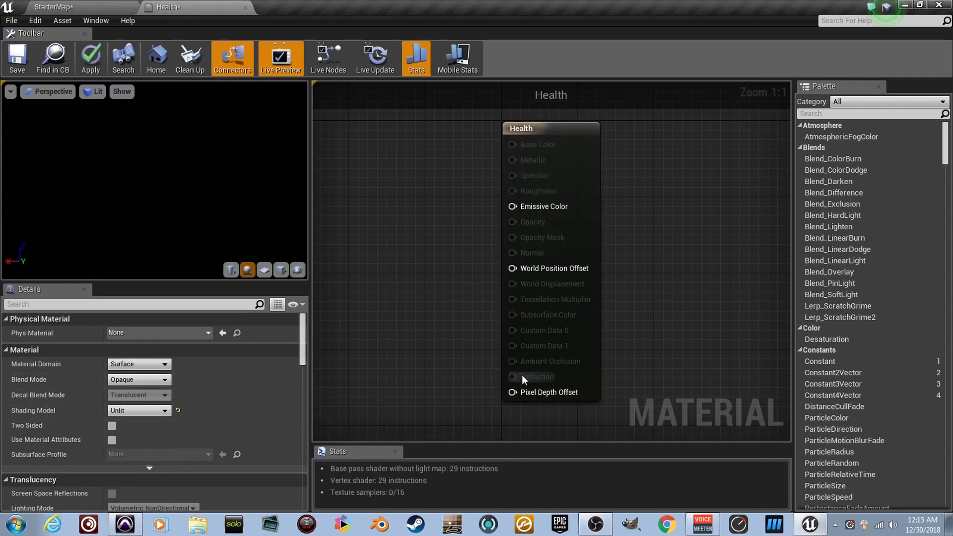
Pan the graph and place a black Constant3Vector node beside the Health node
right_drag(593, 239, 571, 306)
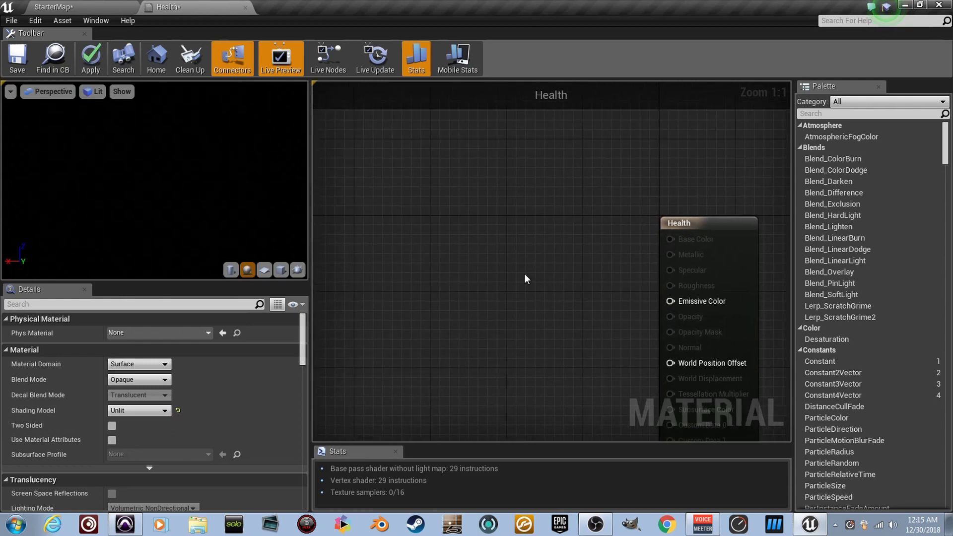
right_drag(571, 314, 774, 340)
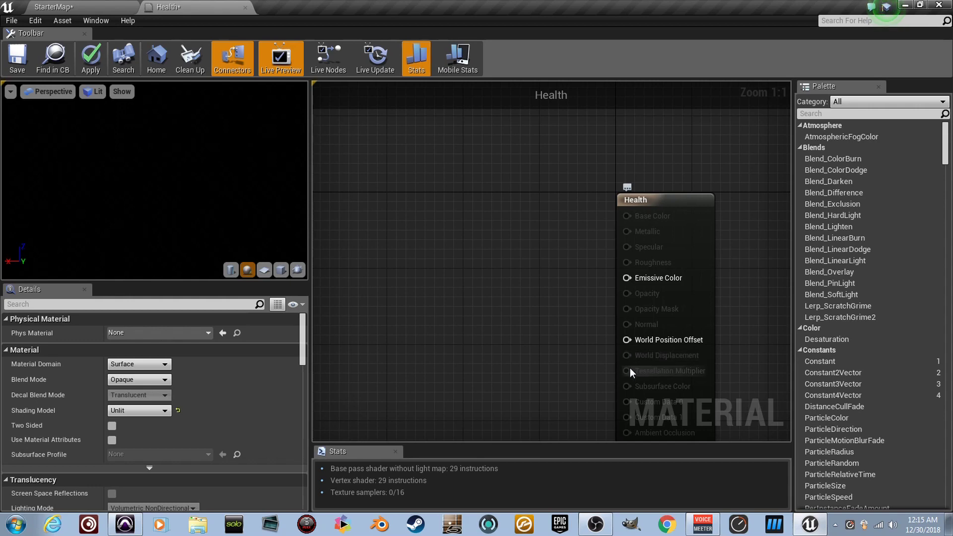
right_drag(630, 368, 751, 254)
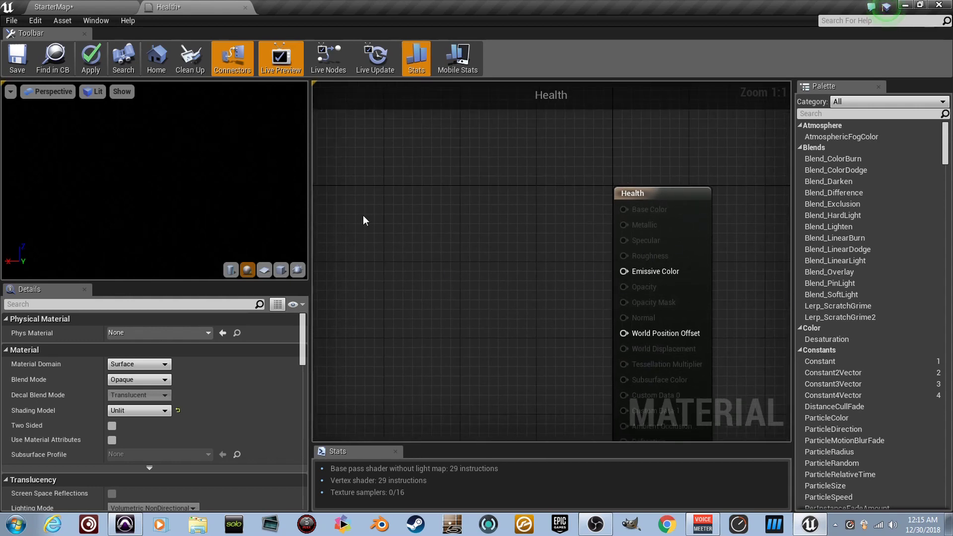
click(380, 200)
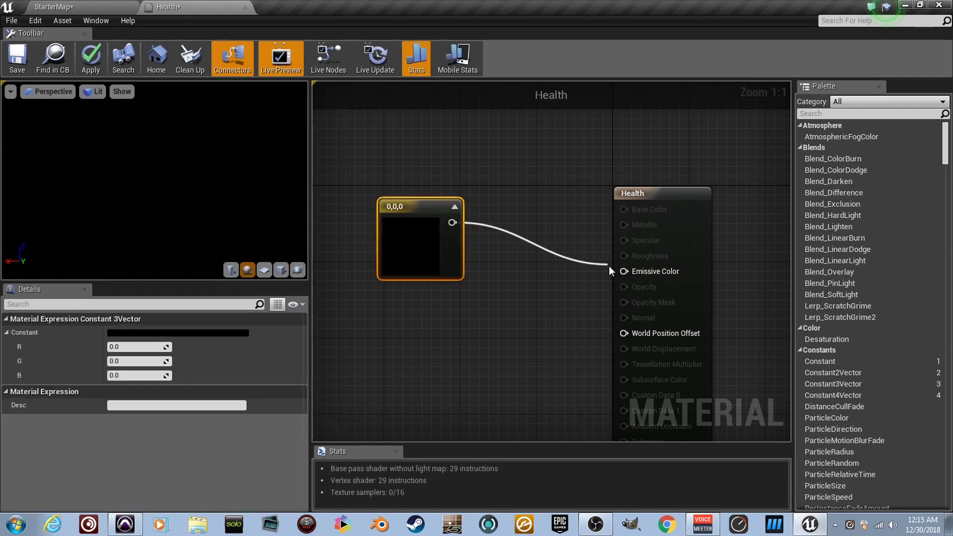
Wire the constant into Emissive Color and set it to dark red (0.5, 0, 0)
drag(456, 222, 625, 271)
double_click(414, 262)
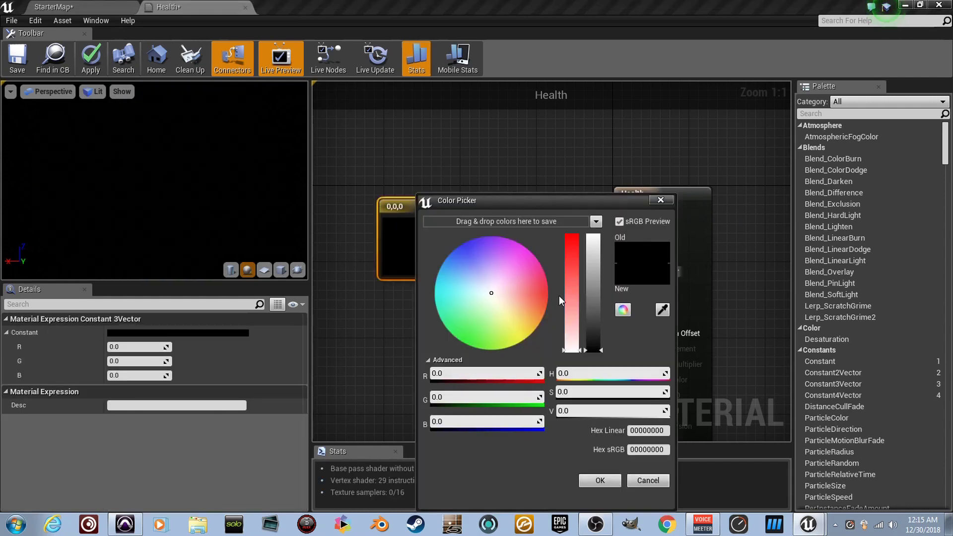
click(547, 292)
drag(581, 411, 622, 411)
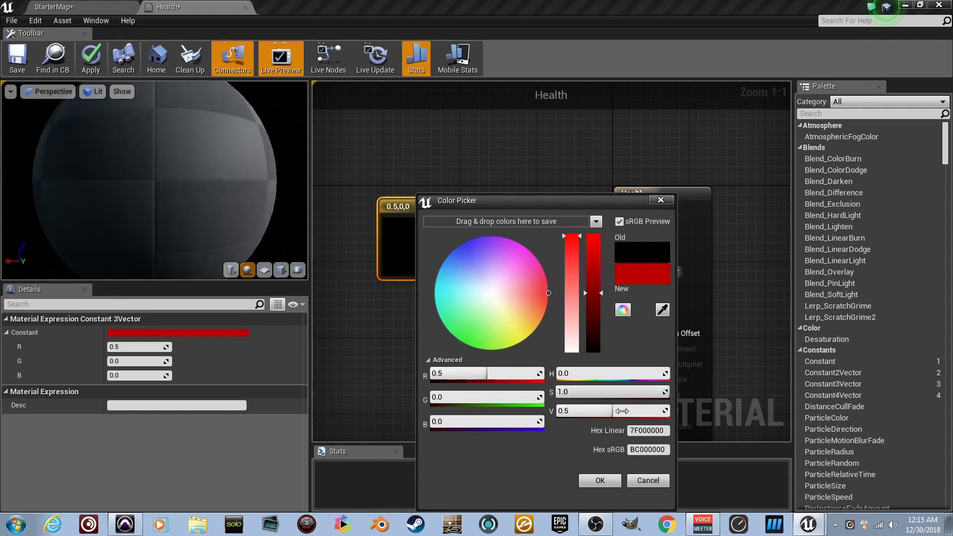
click(253, 230)
scroll(249, 219, down, 3)
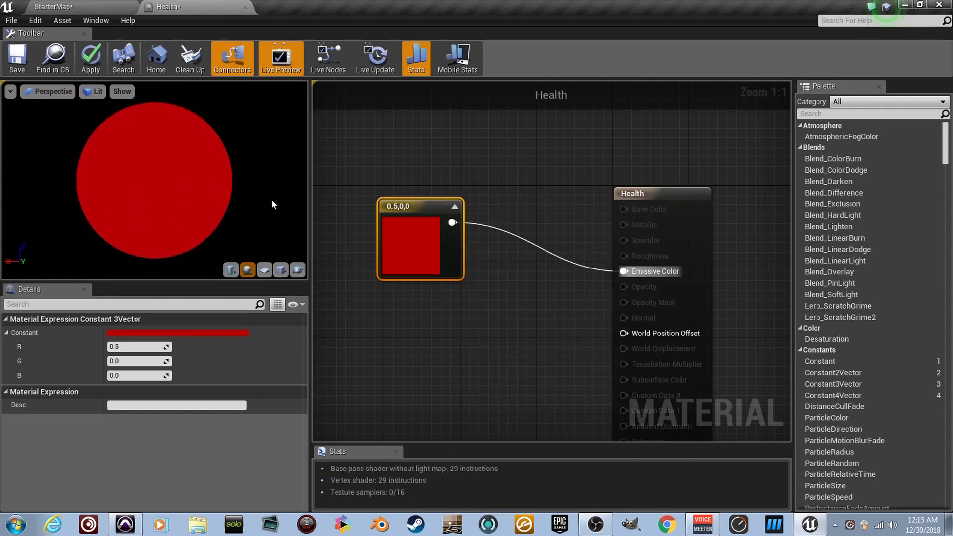
Preview the material on a flat plane, rotated to show the red face
drag(310, 201, 299, 201)
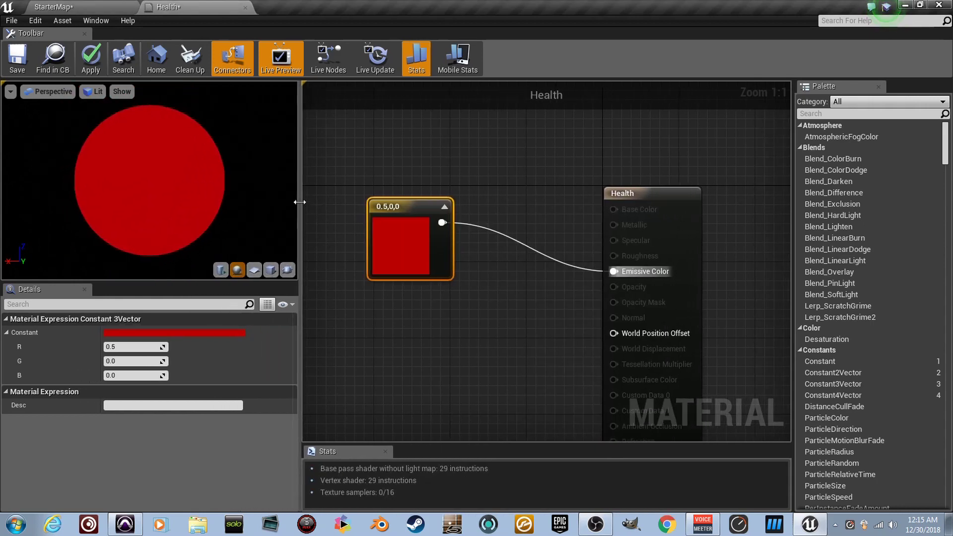
click(256, 270)
drag(150, 178, 224, 164)
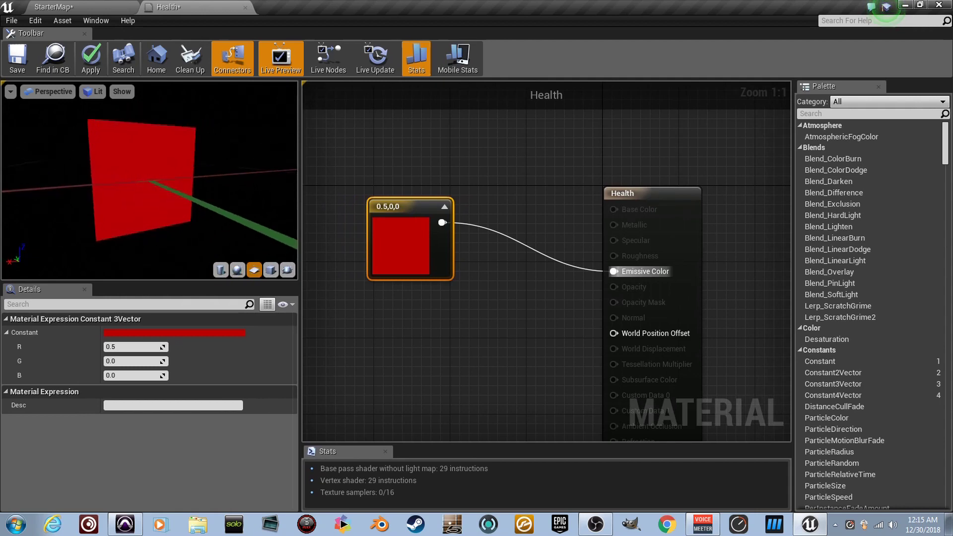
drag(149, 179, 194, 179)
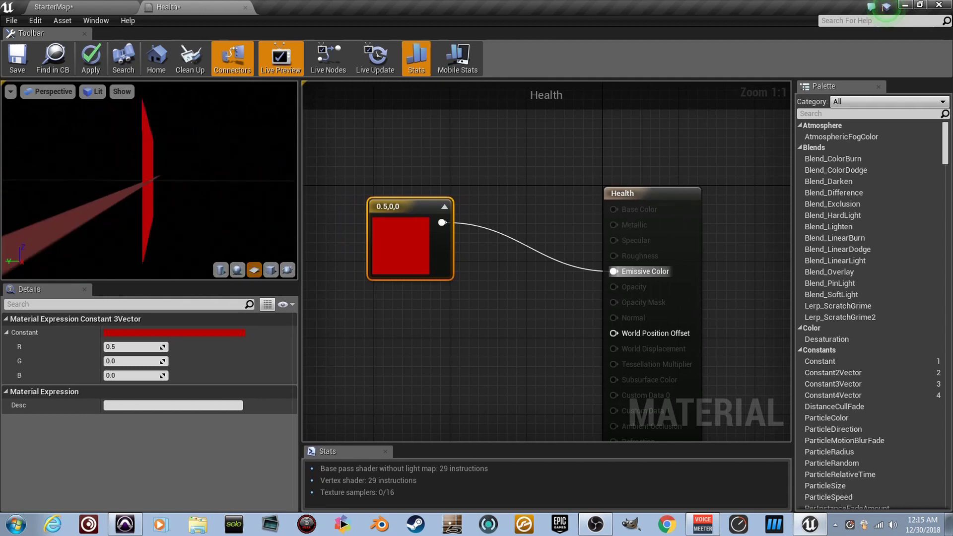
Make the Health material Two Sided and orbit the preview to check the plane's back
click(694, 241)
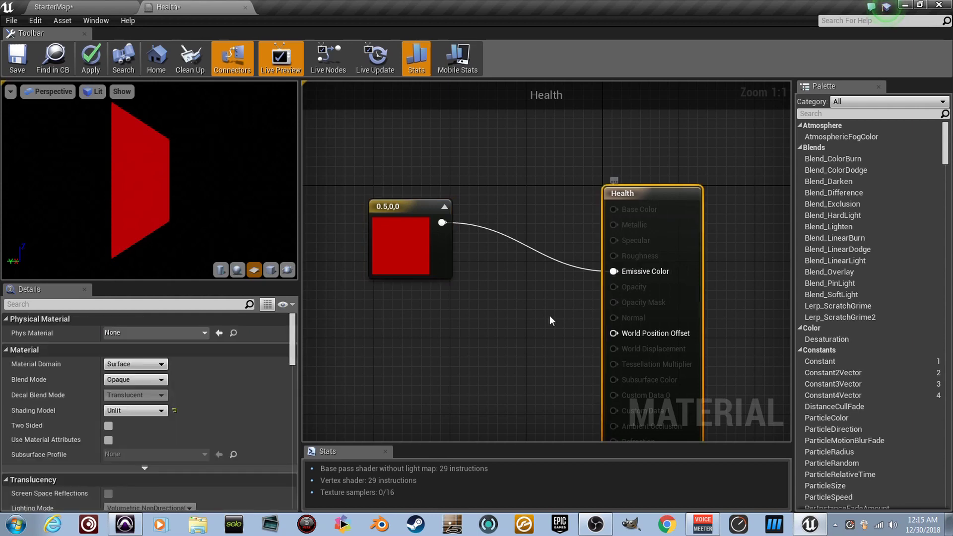
click(108, 426)
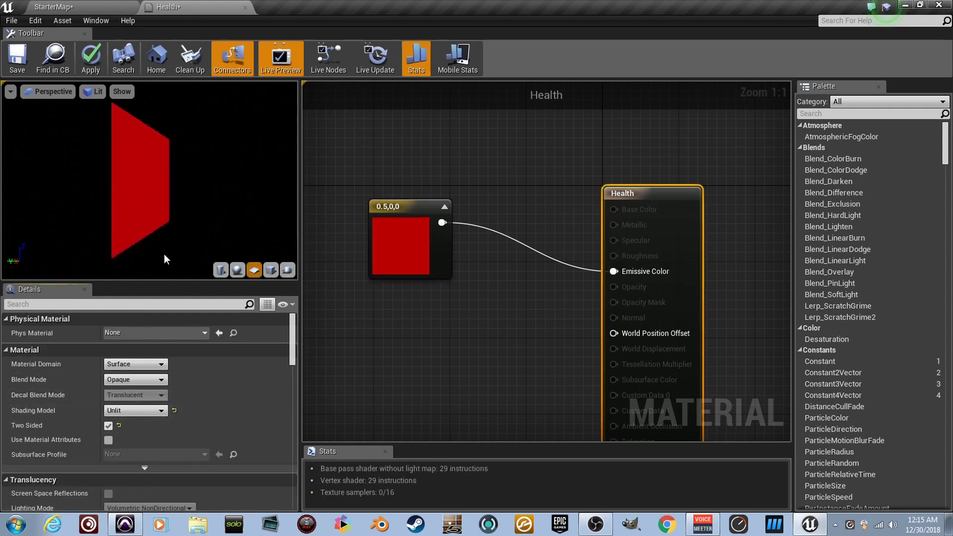
mouse_move(149, 179)
mouse_down()
mouse_move(194, 178)
mouse_move(179, 179)
mouse_up()
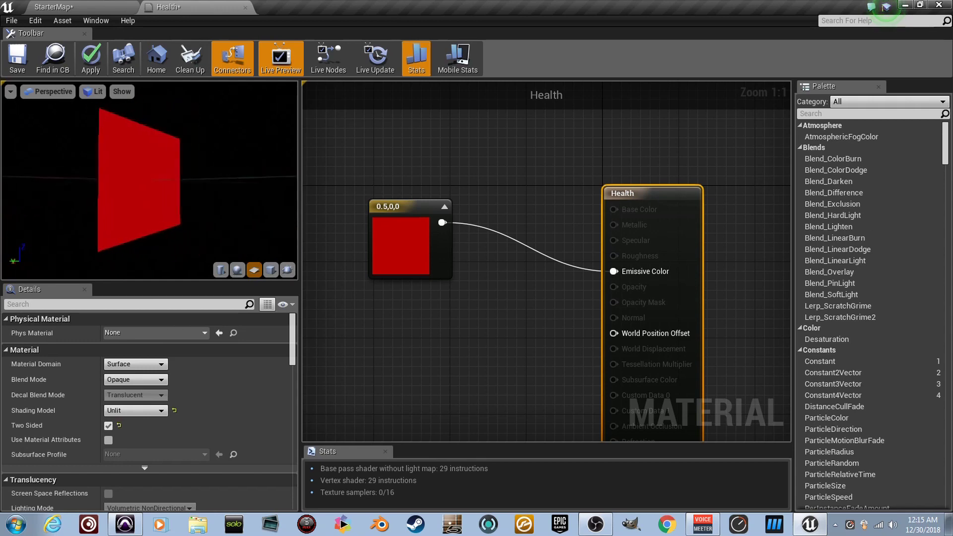
drag(148, 179, 179, 179)
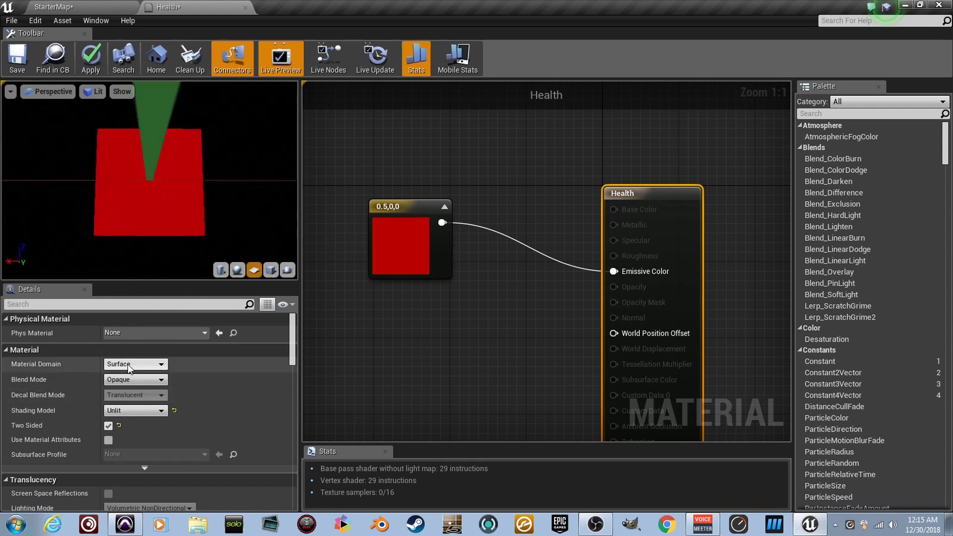
click(159, 380)
Set Blend Mode to Translucent and wire a Constant of 1 into Opacity
click(134, 405)
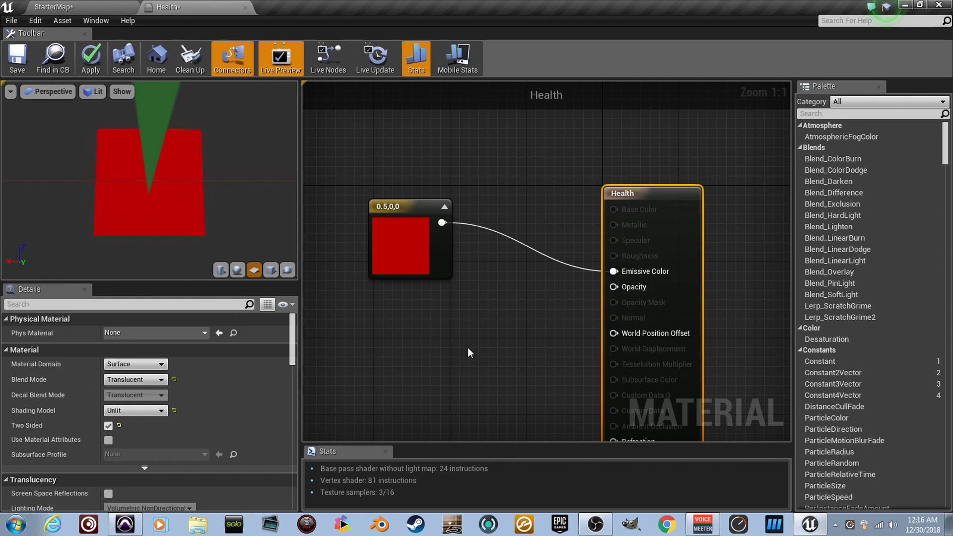
click(447, 340)
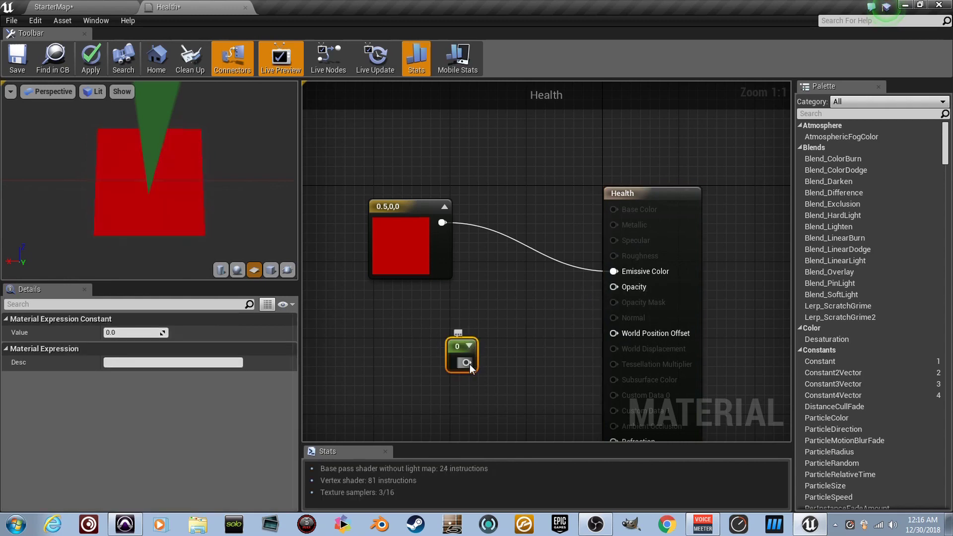
drag(466, 363, 620, 296)
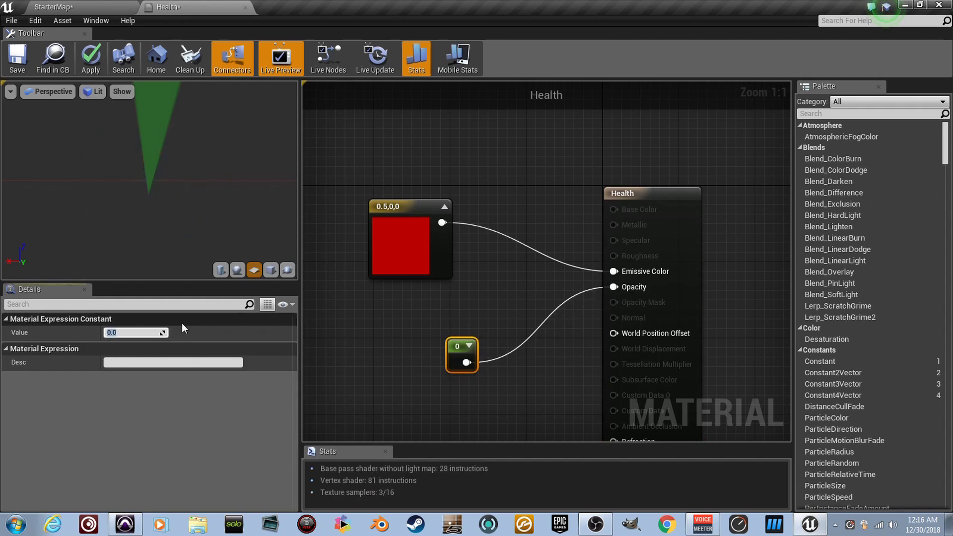
text(1)
key(Return)
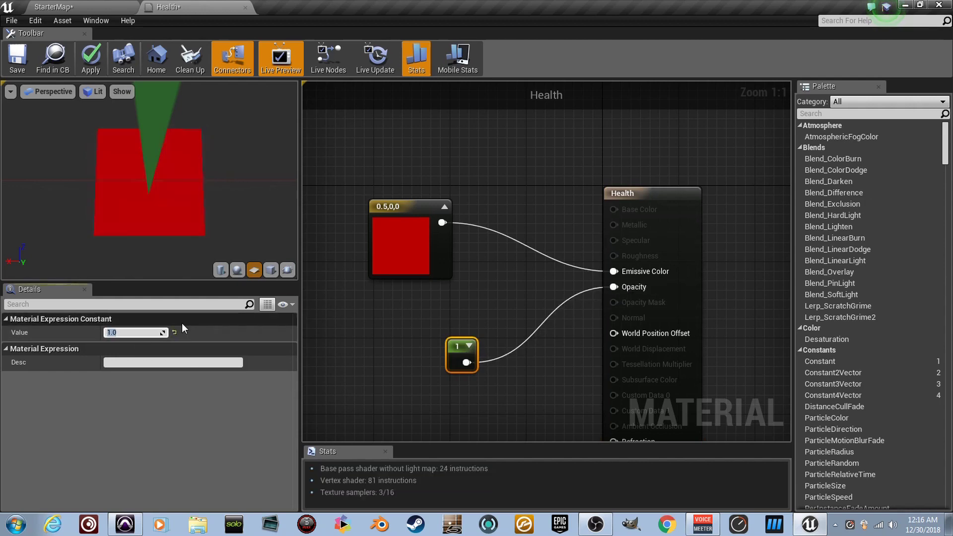
text(0.5)
Test opacity values 0.5, 0.2, 0.5 and 1, then delete the constant
key(Return)
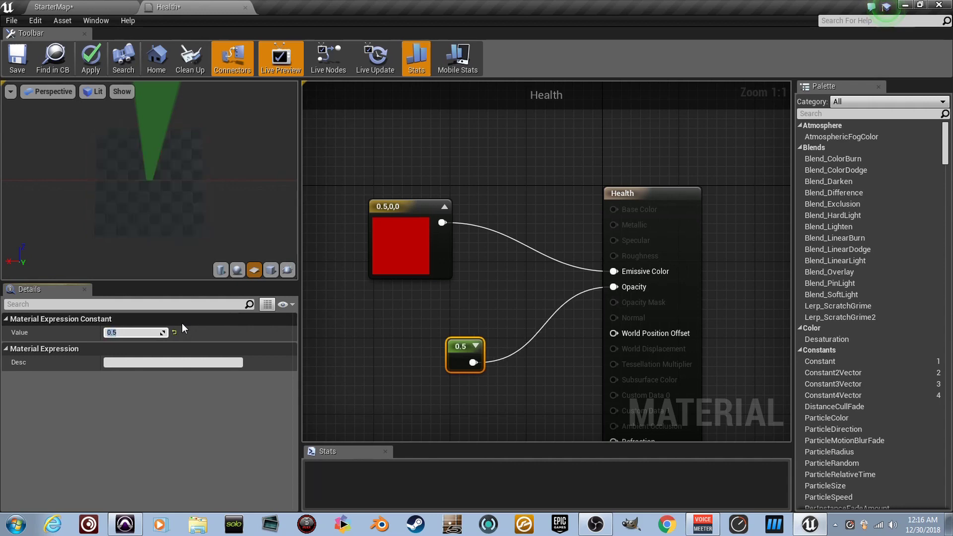
text(0.2)
key(Return)
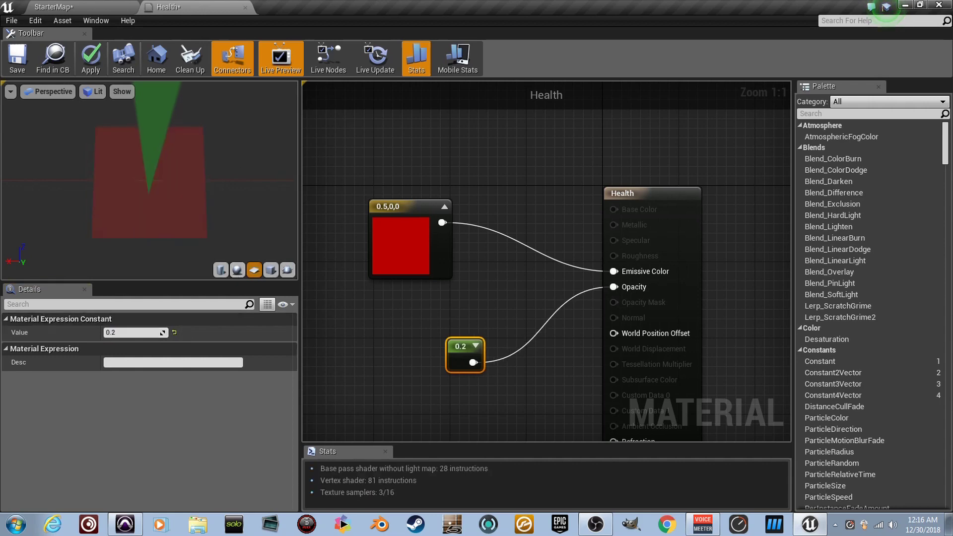
drag(216, 165, 229, 165)
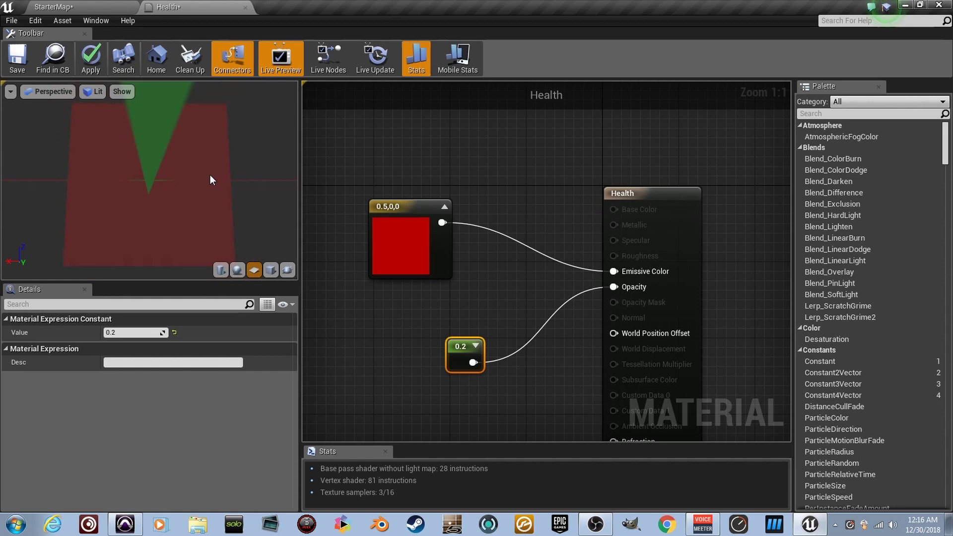
click(147, 332)
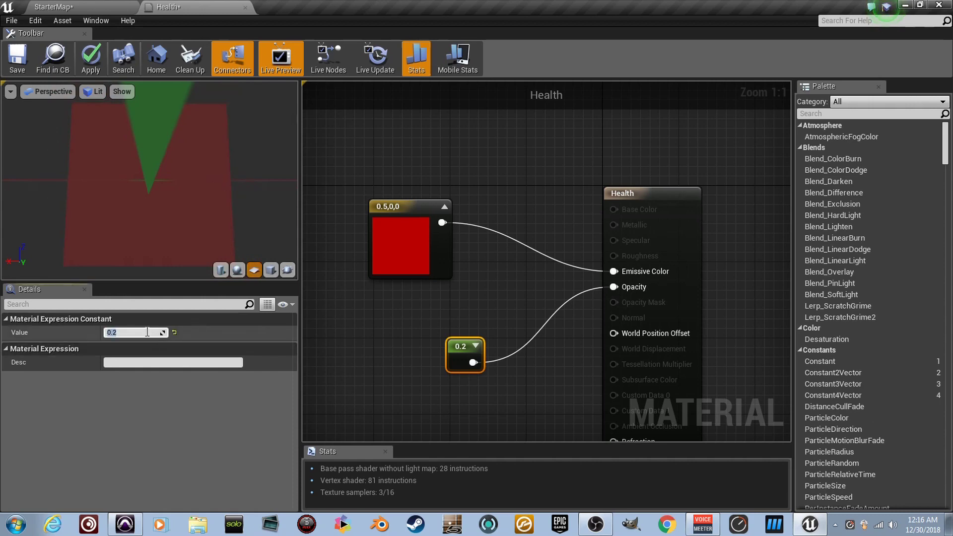
text(0.5)
key(Return)
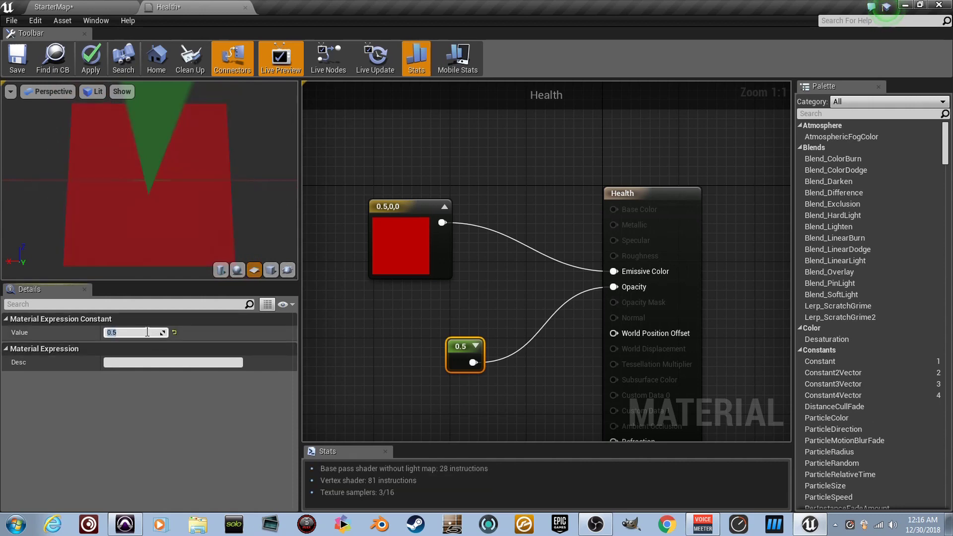
text(1)
key(Return)
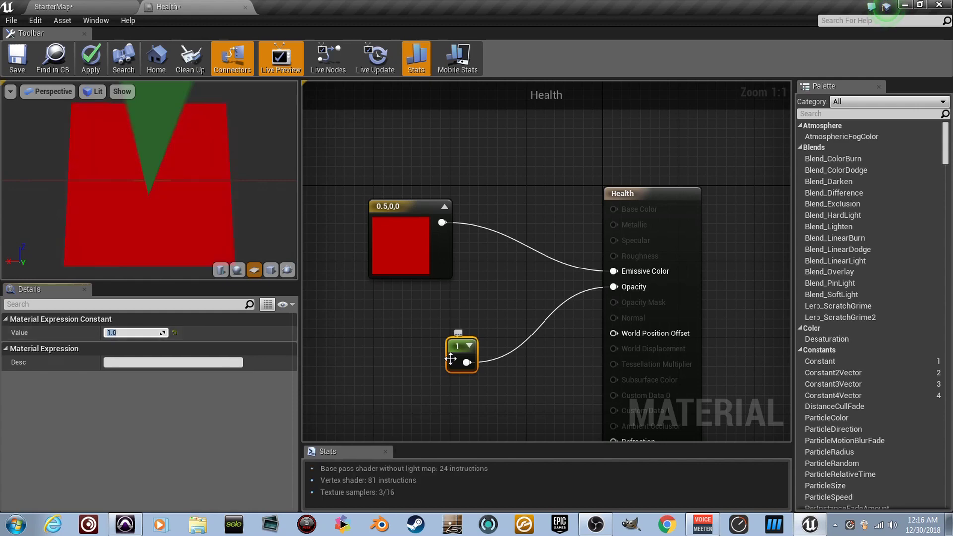
key(Delete)
scroll(477, 342, down, 1)
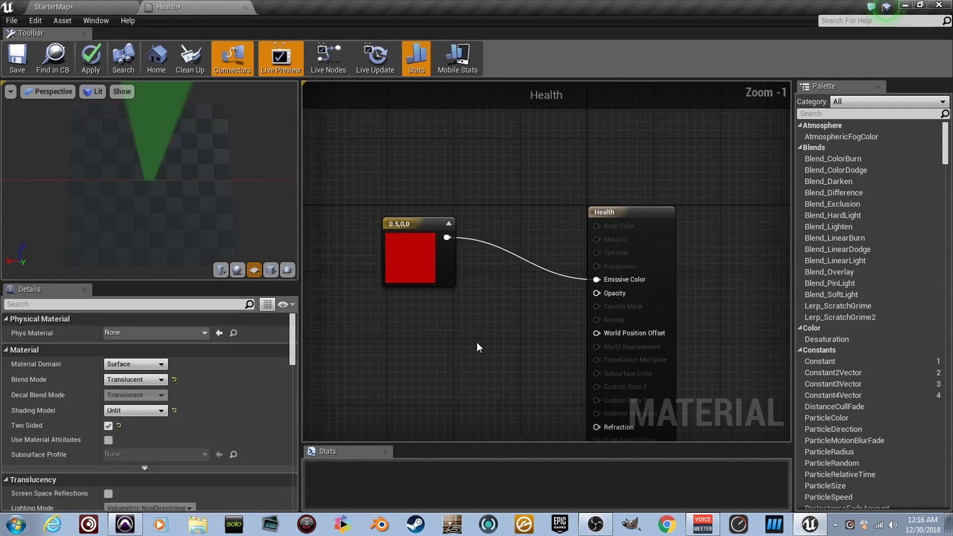
scroll(477, 342, down, 2)
mouse_move(476, 341)
right_down()
mouse_move(560, 327)
mouse_move(343, 325)
right_up()
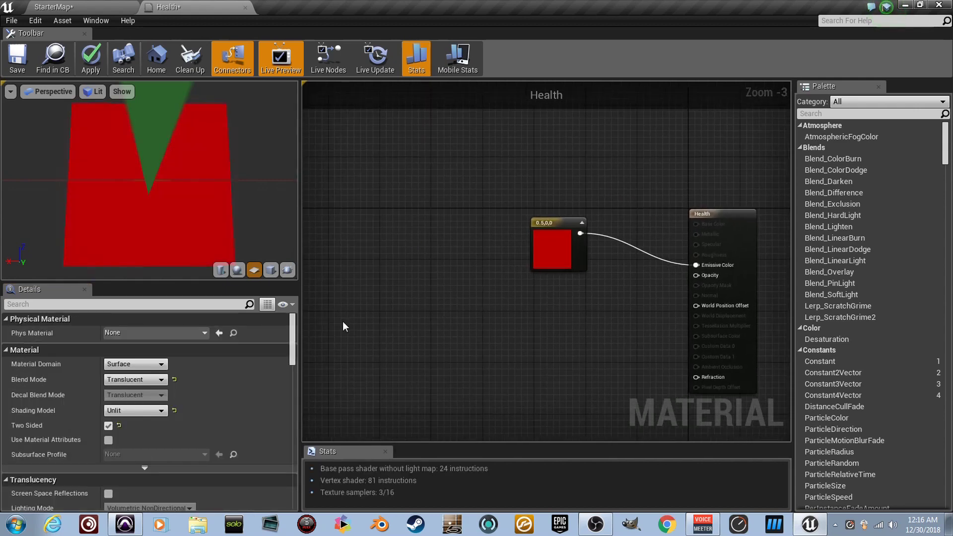
Add a TexCoord[0] node and expand it to show its red-green gradient preview
right_click(394, 326)
text(texcoord)
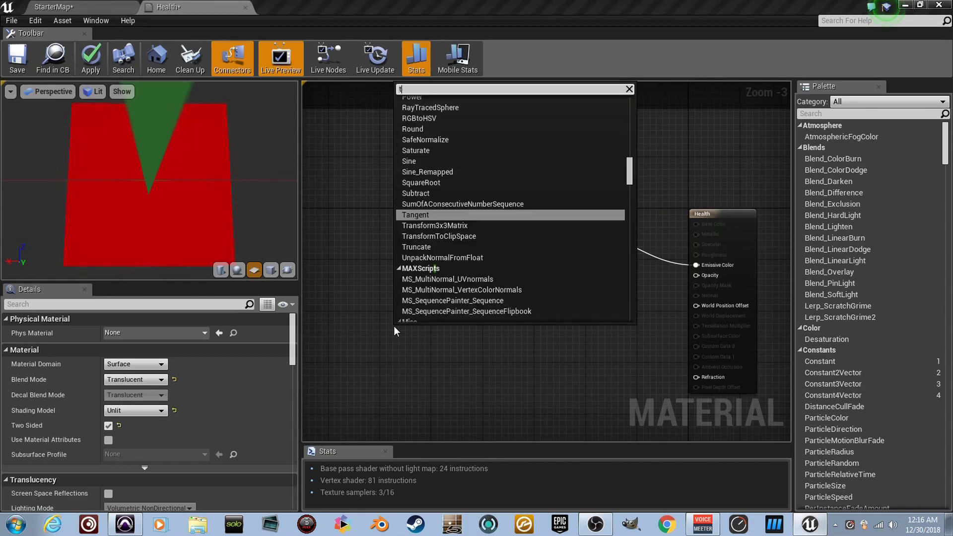
key(Return)
scroll(393, 325, up, 3)
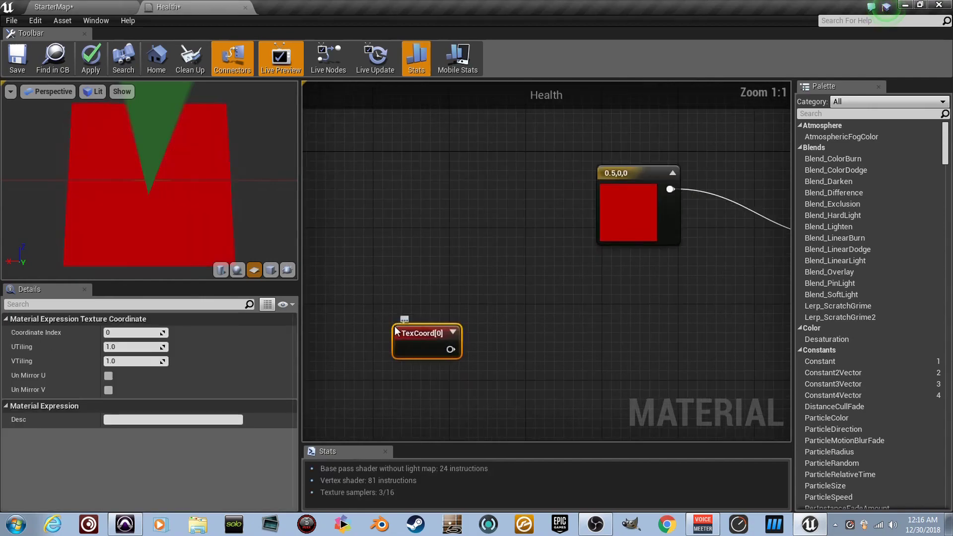
scroll(417, 313, up, 1)
scroll(439, 301, up, 3)
scroll(426, 312, down, 9)
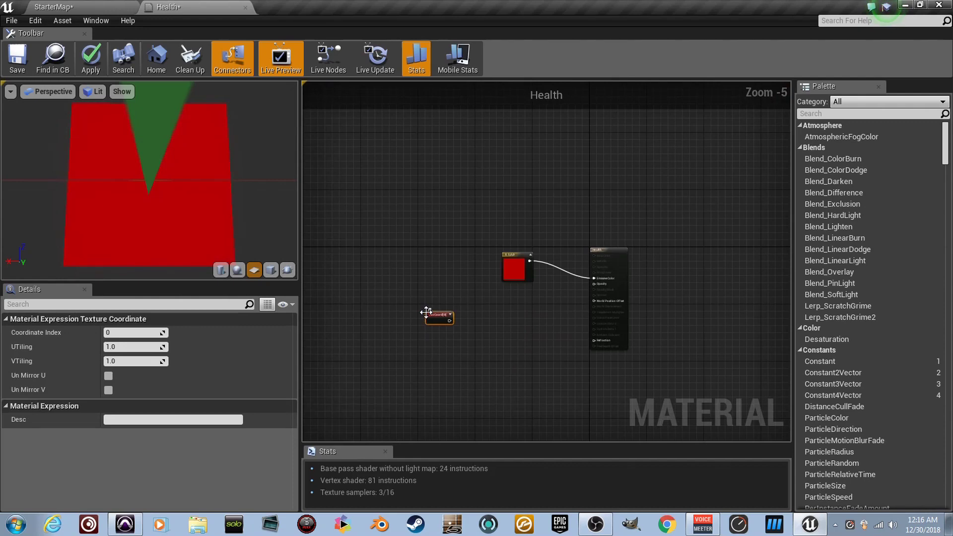
scroll(431, 306, up, 7)
scroll(437, 300, up, 1)
scroll(444, 294, up, 3)
right_drag(444, 294, 537, 173)
click(590, 218)
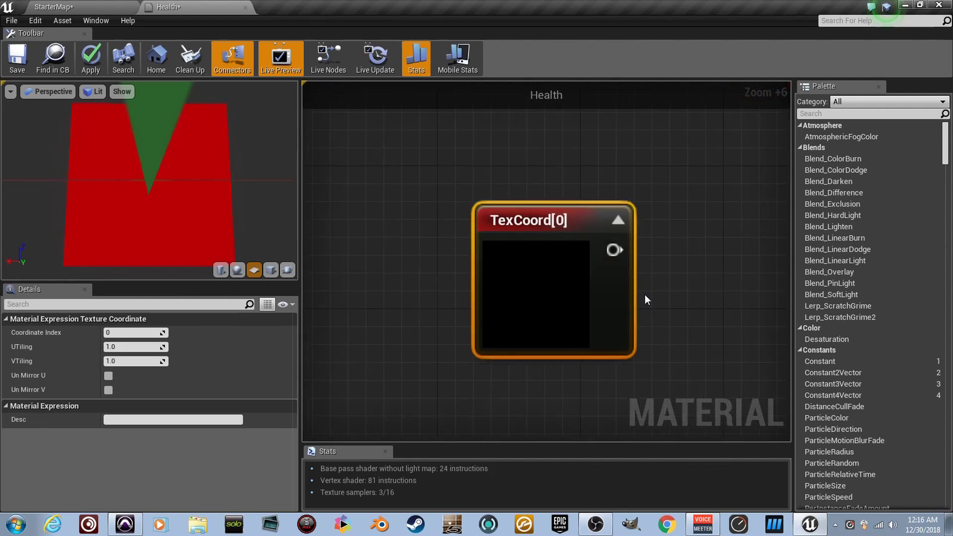
scroll(488, 256, down, 4)
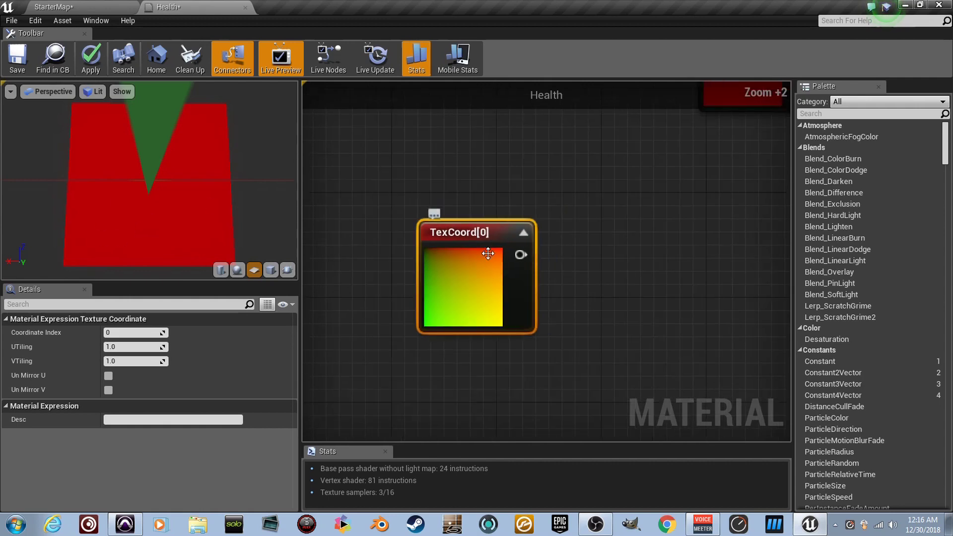
scroll(424, 284, down, 2)
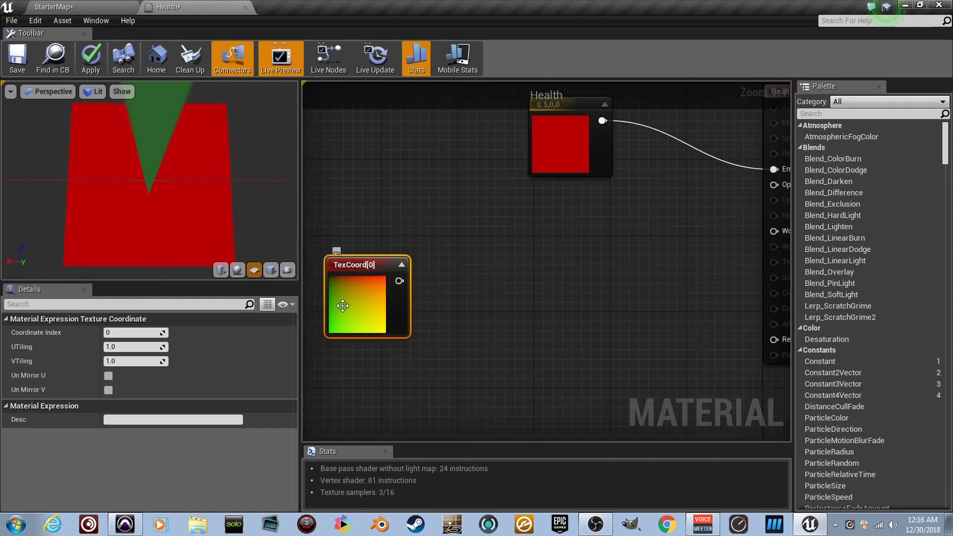
right_drag(404, 286, 456, 291)
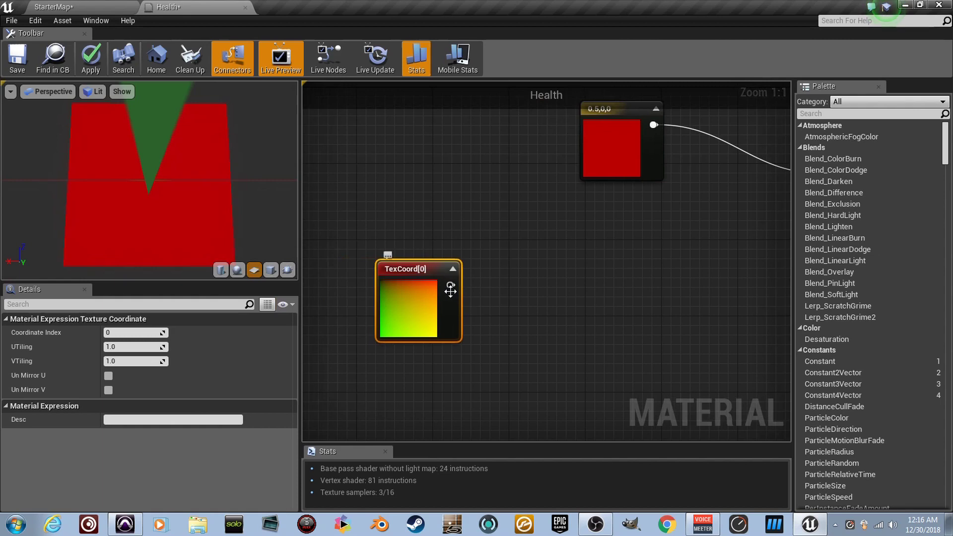
Add a ComponentMask fed by TexCoord[0], set to keep only the G channel
drag(451, 287, 497, 279)
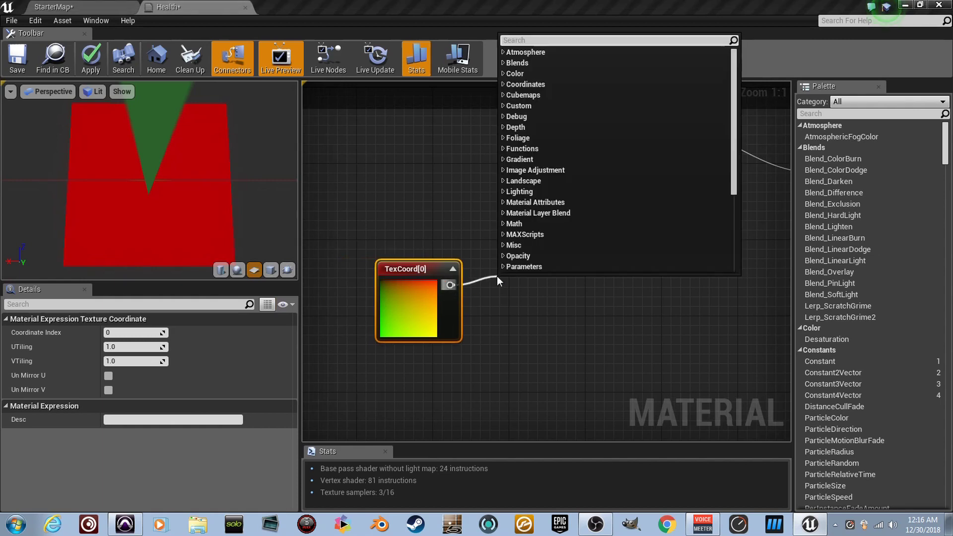
text(mask)
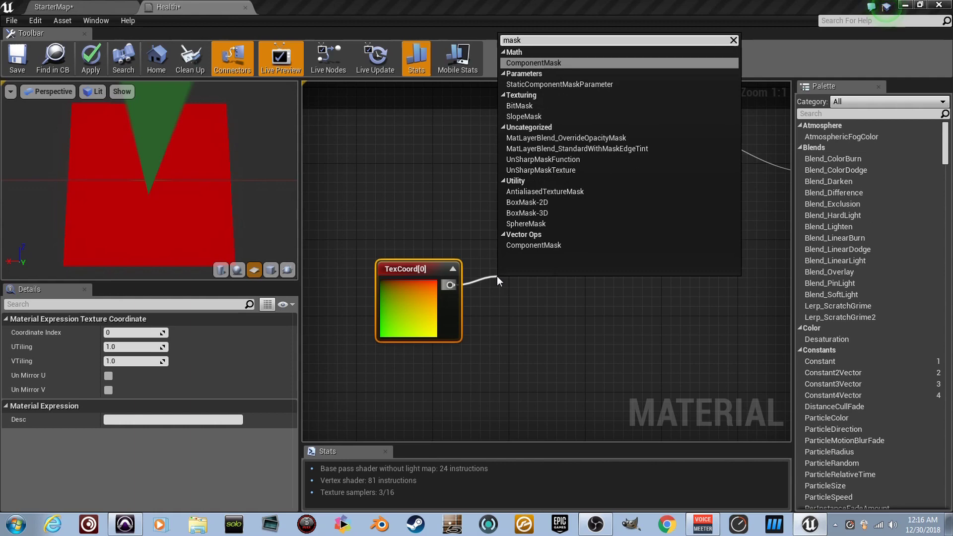
key(Return)
click(559, 284)
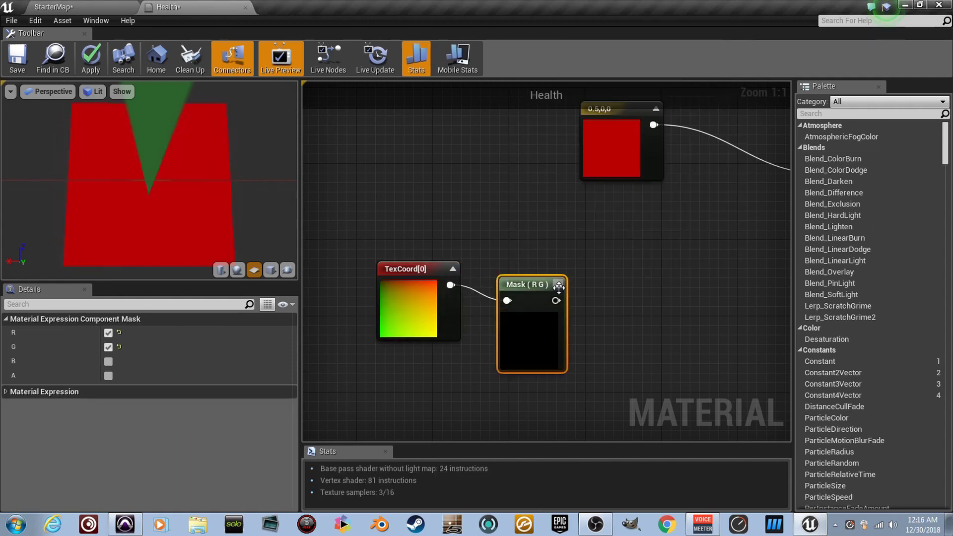
click(415, 323)
click(529, 339)
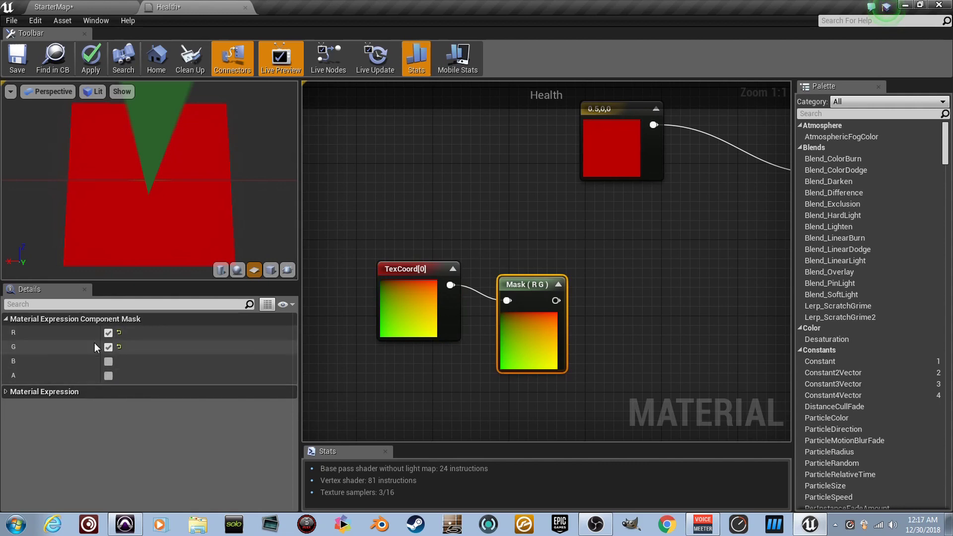
click(108, 333)
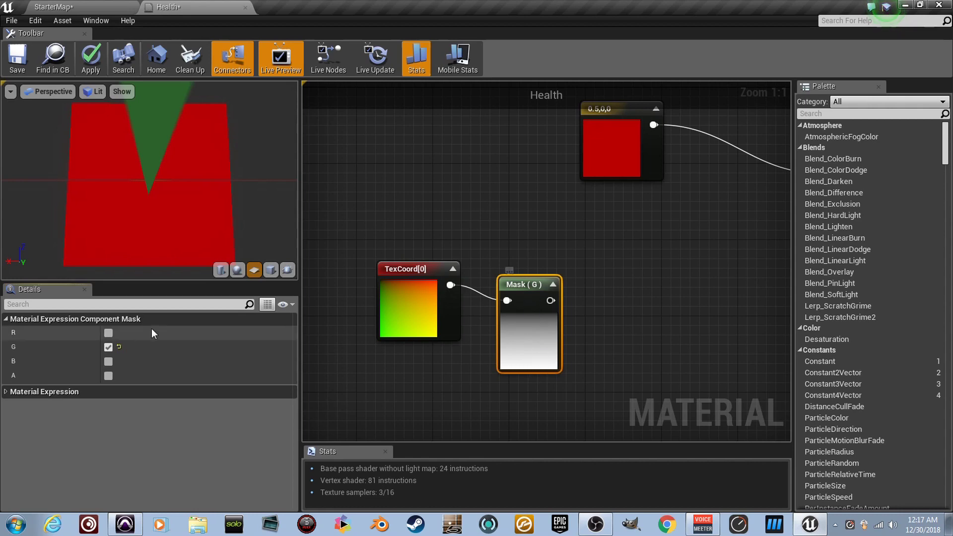
click(108, 333)
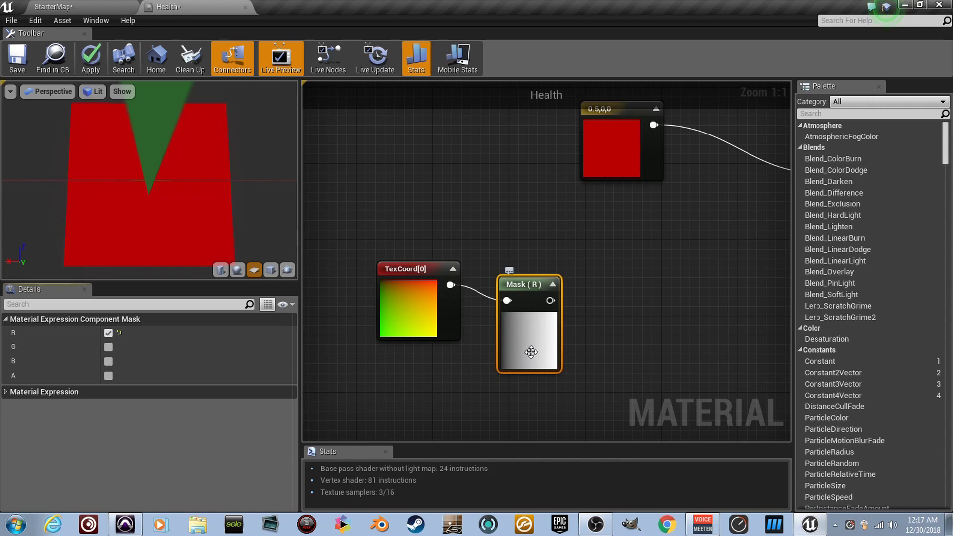
click(109, 332)
click(108, 347)
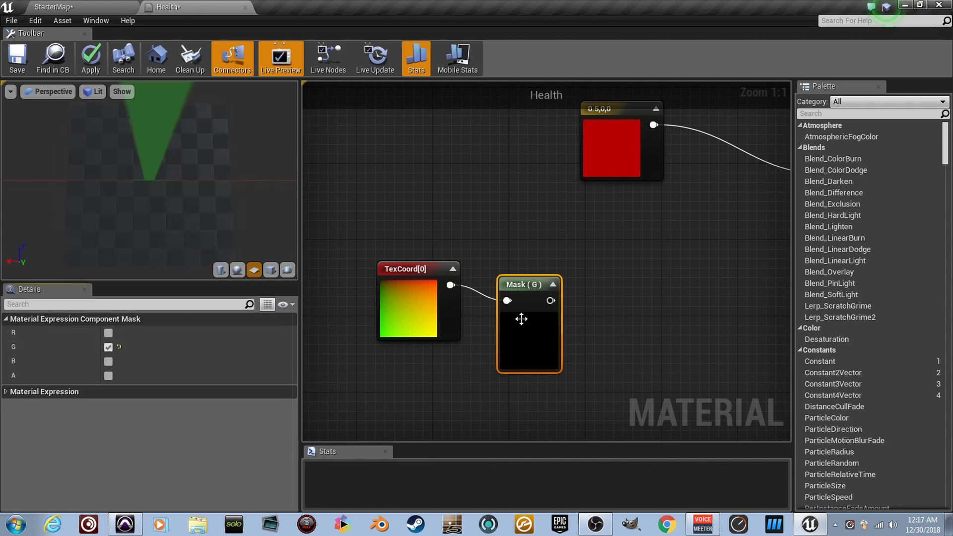
Connect the Mask (G) output to Opacity and view the fading plane at an angle
drag(585, 318, 481, 318)
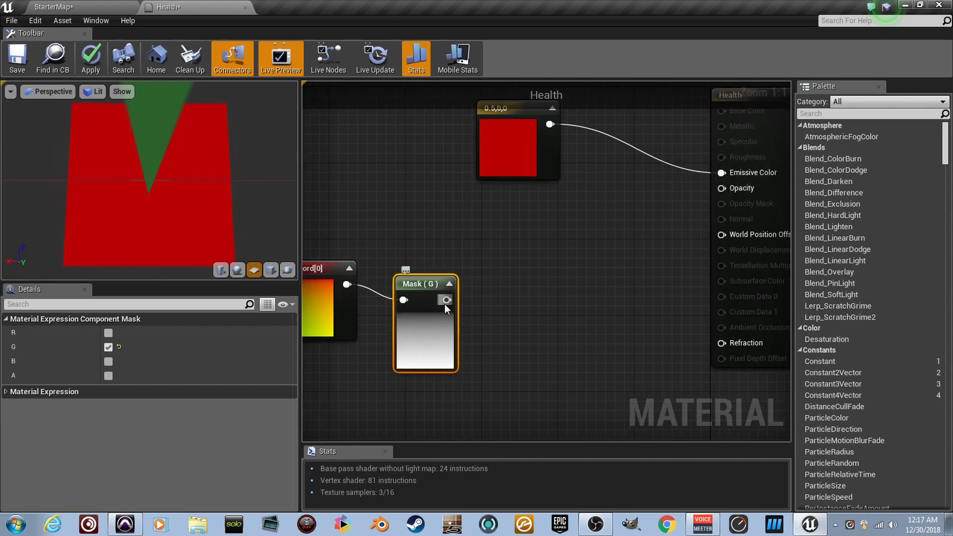
drag(445, 303, 721, 188)
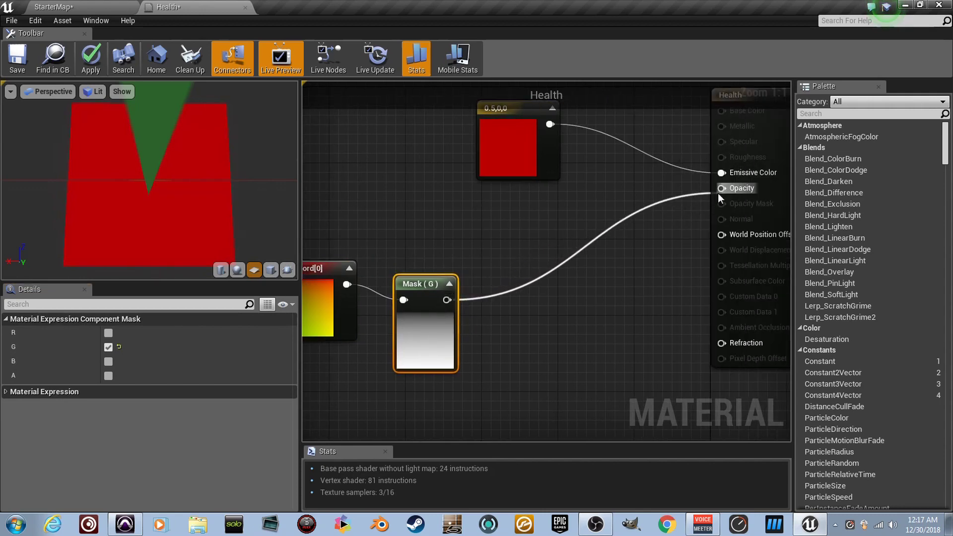
drag(215, 191, 172, 191)
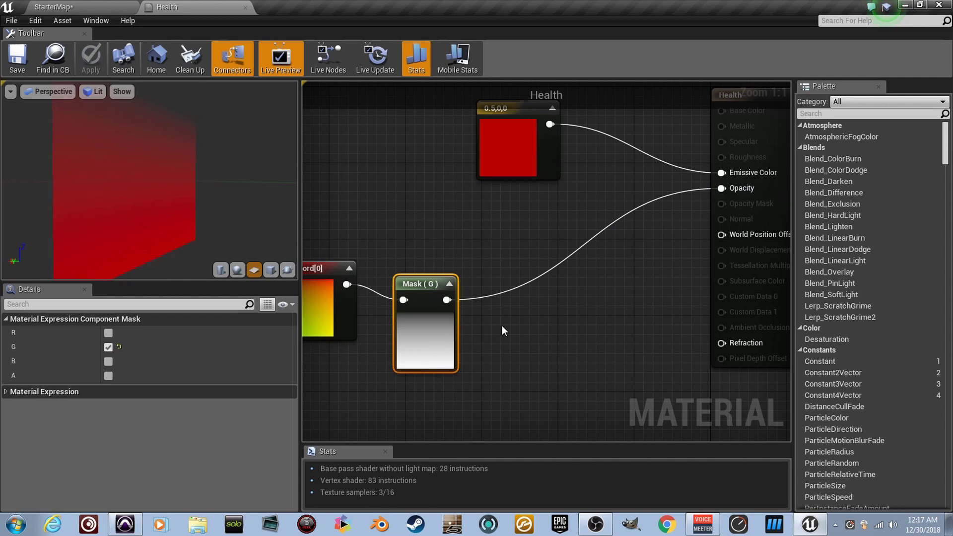
click(82, 7)
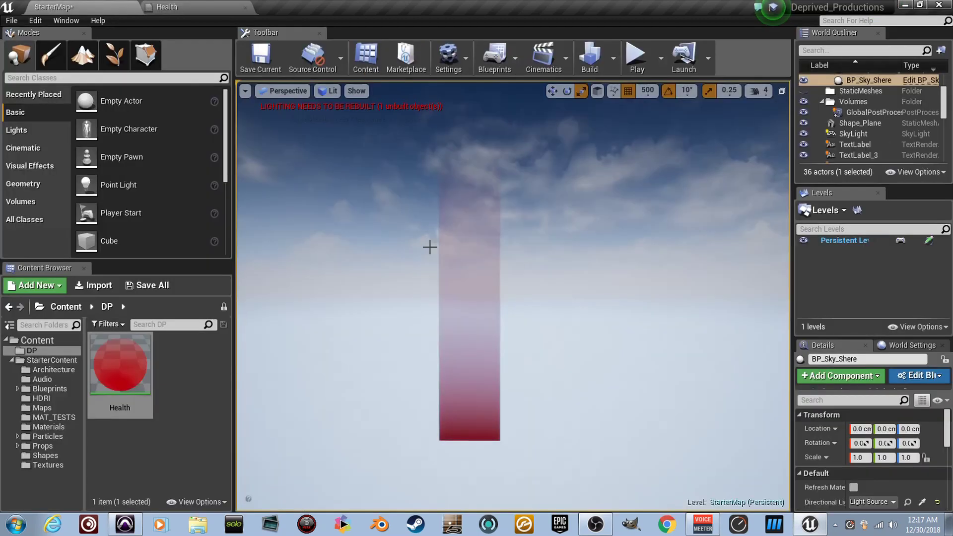
mouse_move(429, 247)
mouse_down()
mouse_move(406, 194)
mouse_move(406, 149)
mouse_up()
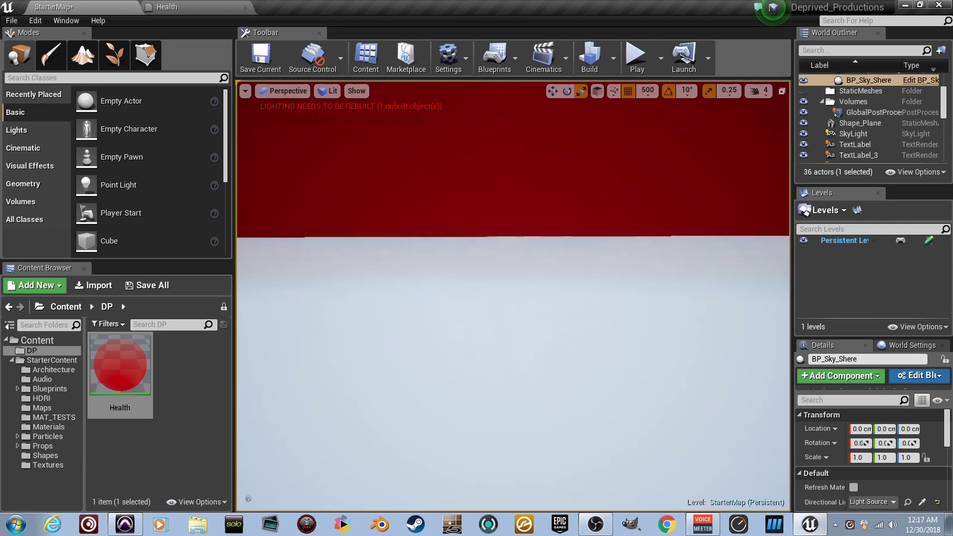
drag(405, 149, 406, 127)
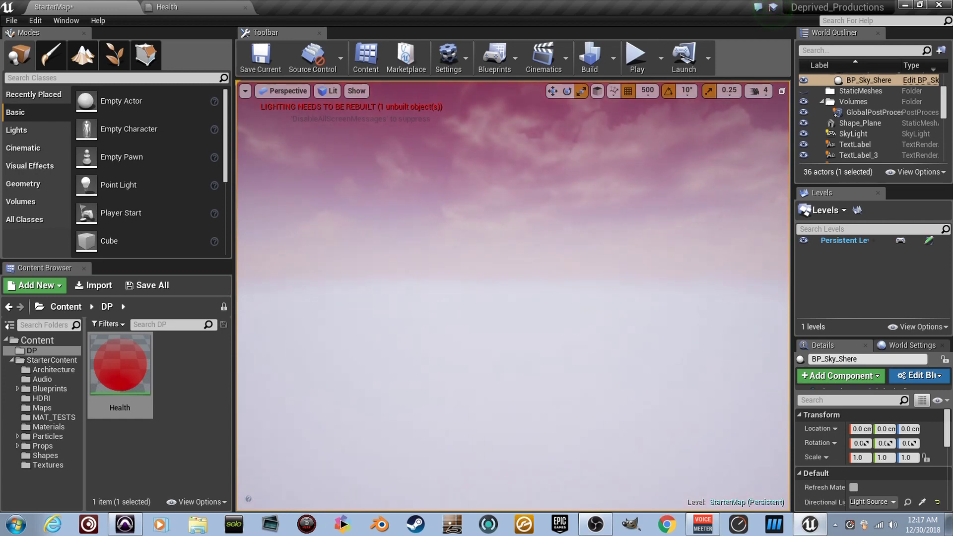
right_drag(514, 298, 514, 297)
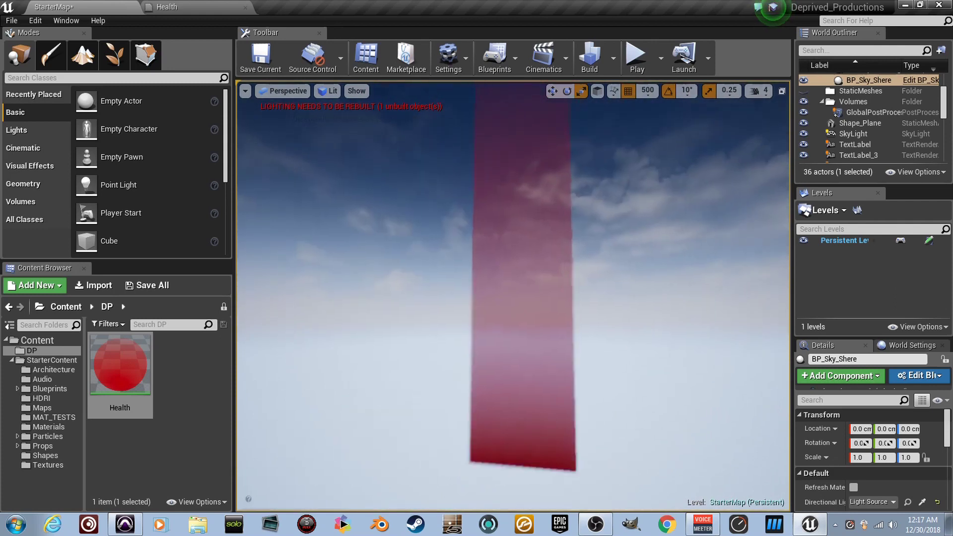
right_drag(514, 298, 513, 298)
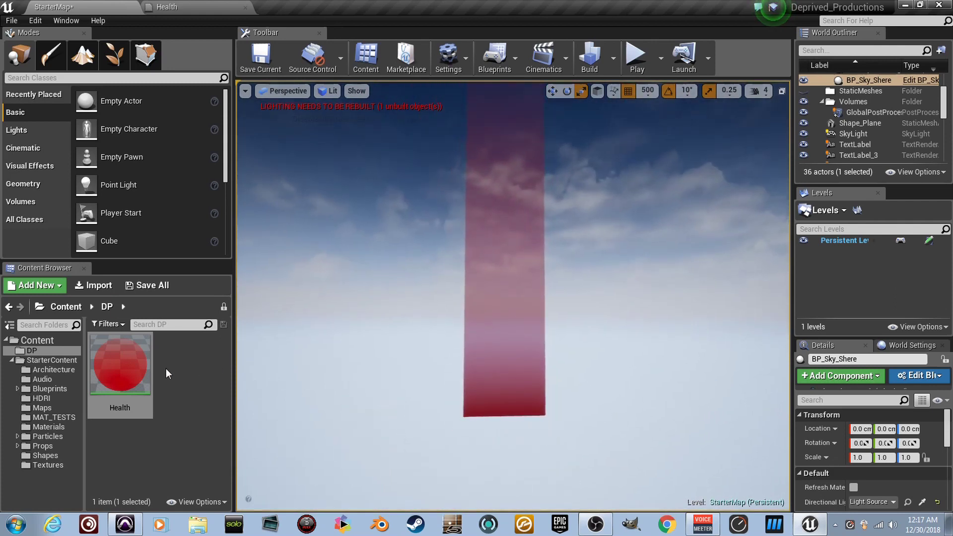
right_drag(247, 362, 246, 362)
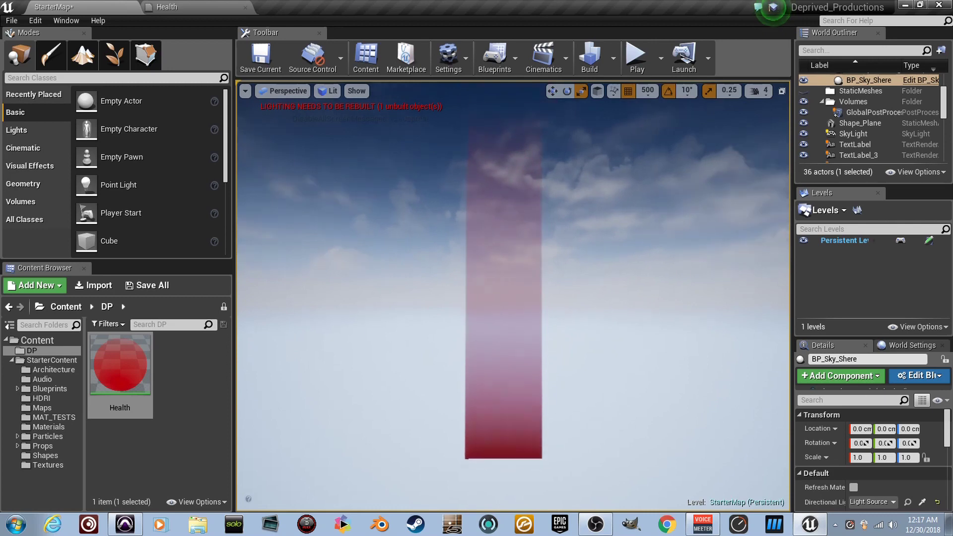
right_drag(305, 308, 304, 308)
double_click(123, 365)
scroll(476, 313, down, 2)
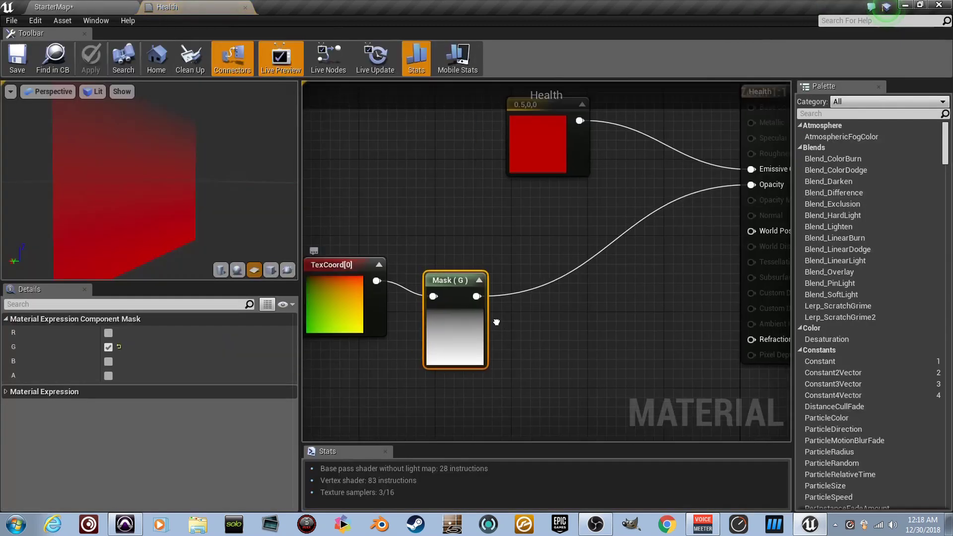
Move TexCoord and Mask left and add a Subtract node fed by Mask (G)
drag(589, 357, 473, 271)
scroll(545, 296, up, 1)
drag(546, 296, 425, 279)
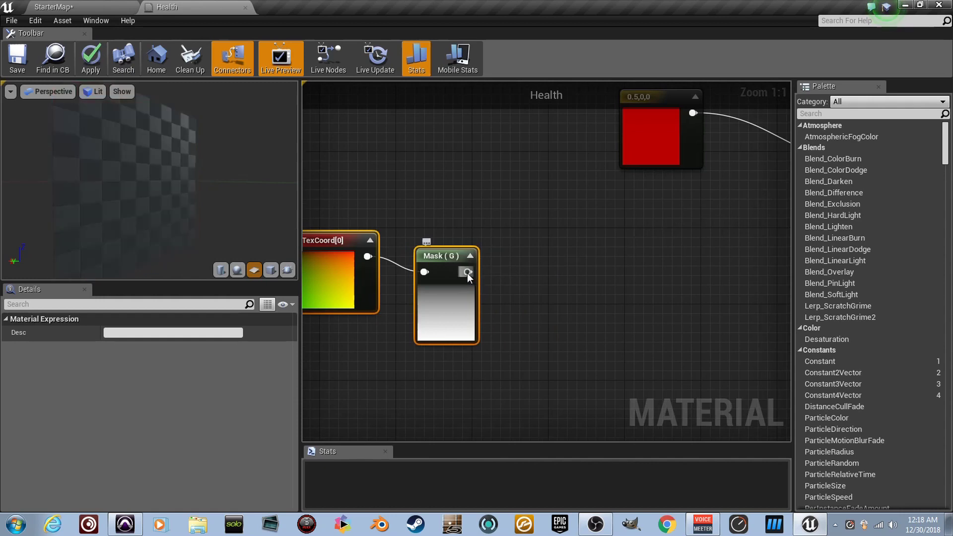
drag(466, 273, 510, 271)
text(s)
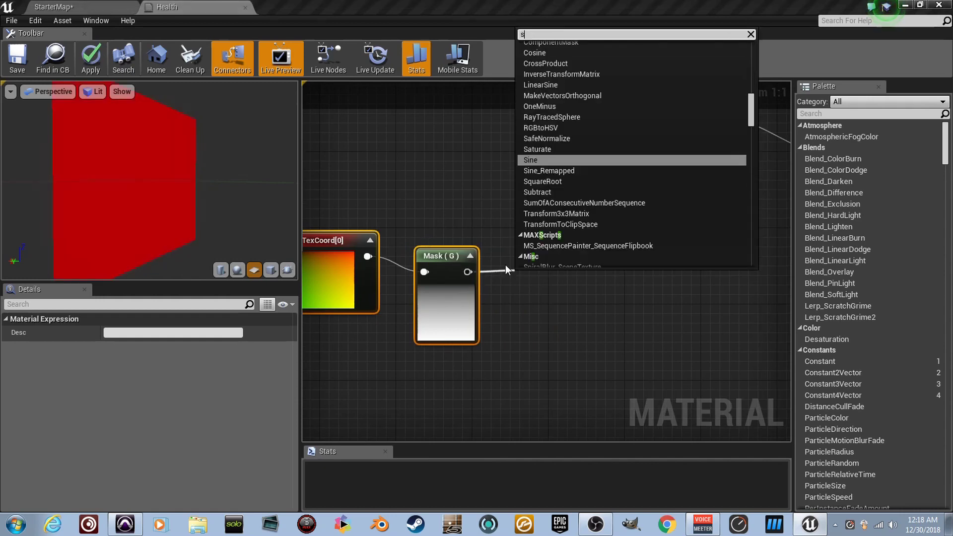
text(ubtrac)
key(Return)
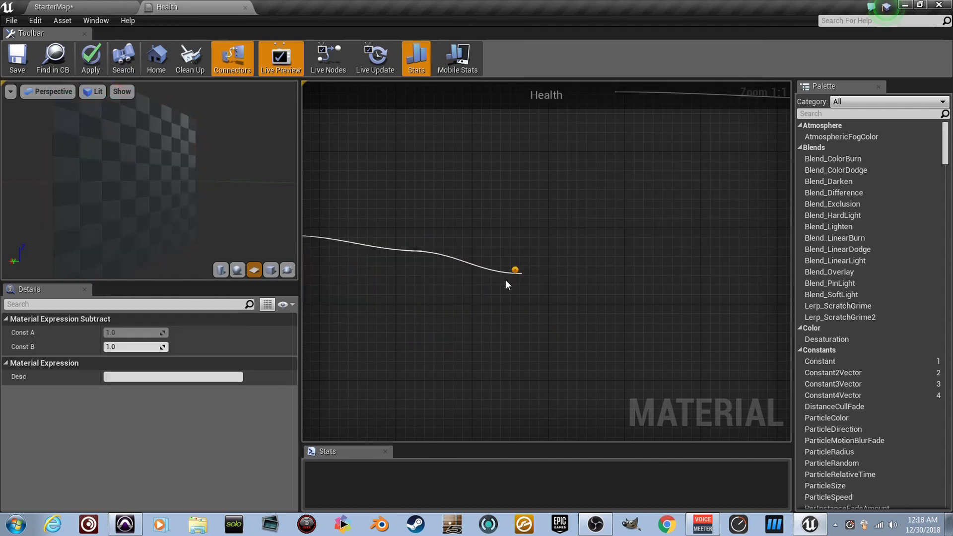
drag(528, 282, 556, 262)
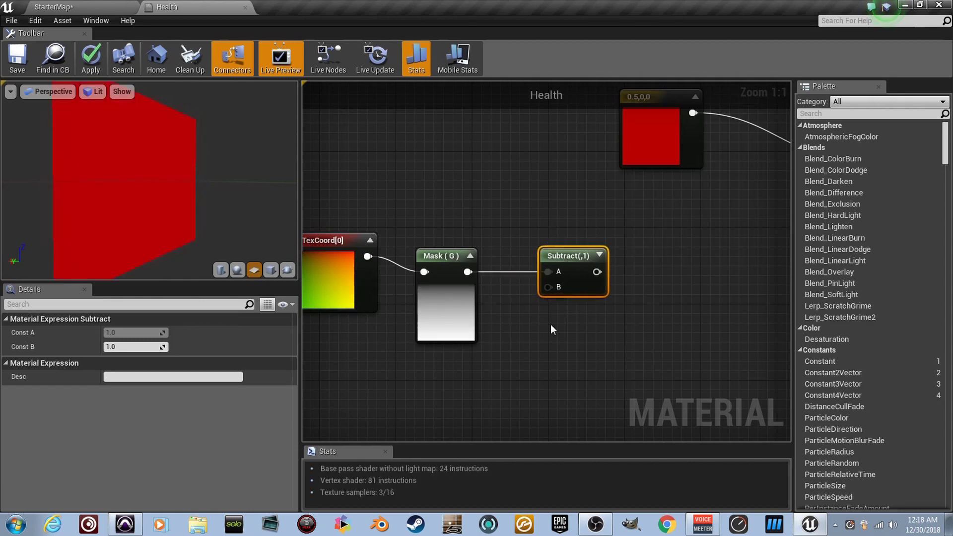
Add a Constant wired to Subtract input B and show the Subtract preview
key(1)
click(551, 350)
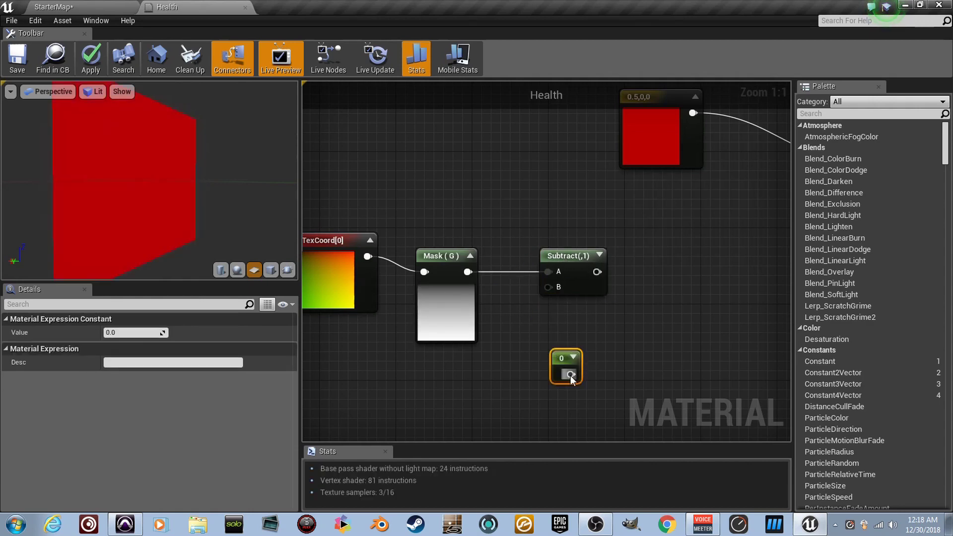
drag(571, 374, 555, 294)
drag(564, 358, 437, 399)
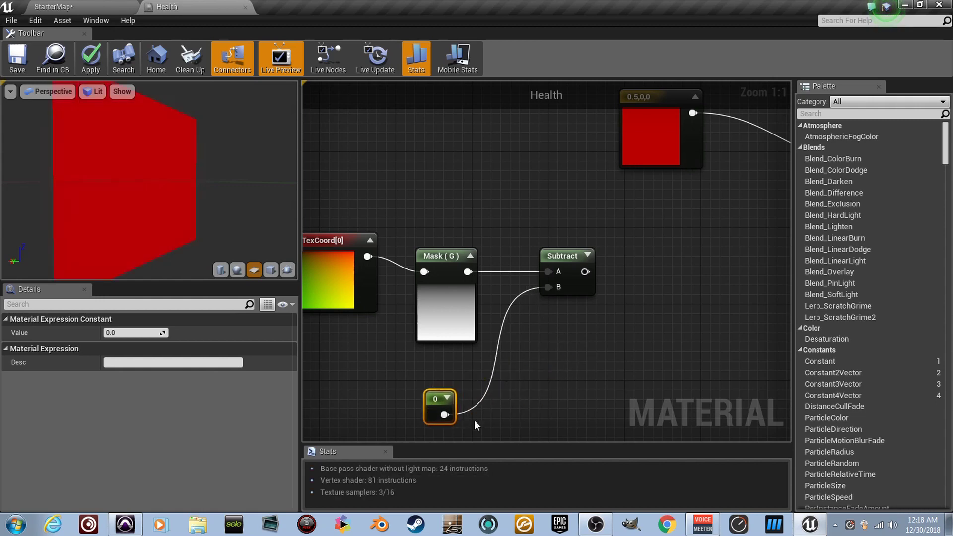
click(572, 290)
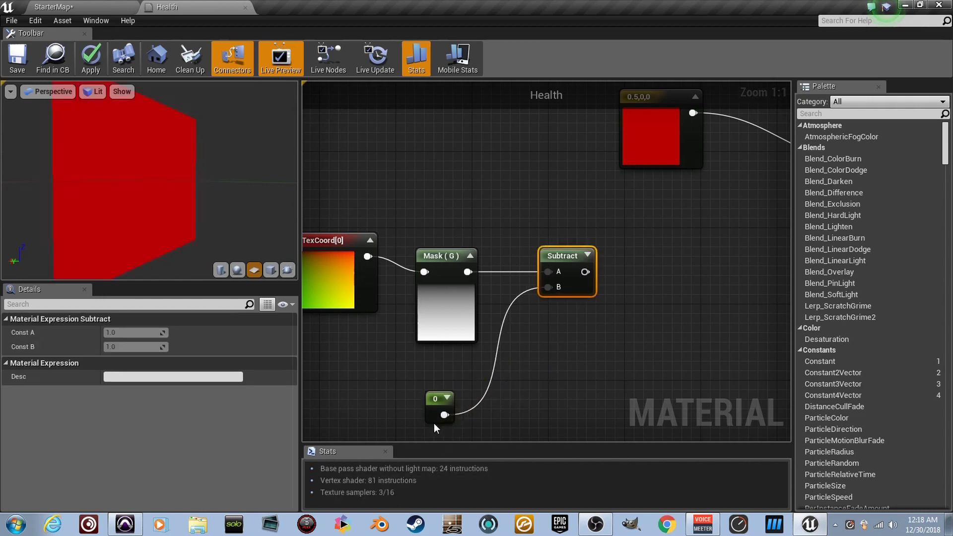
click(434, 402)
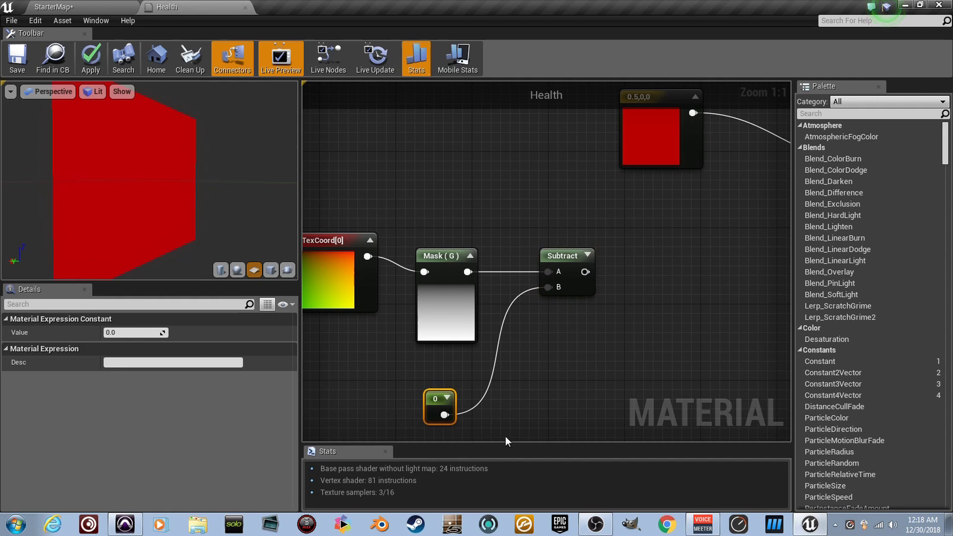
click(574, 292)
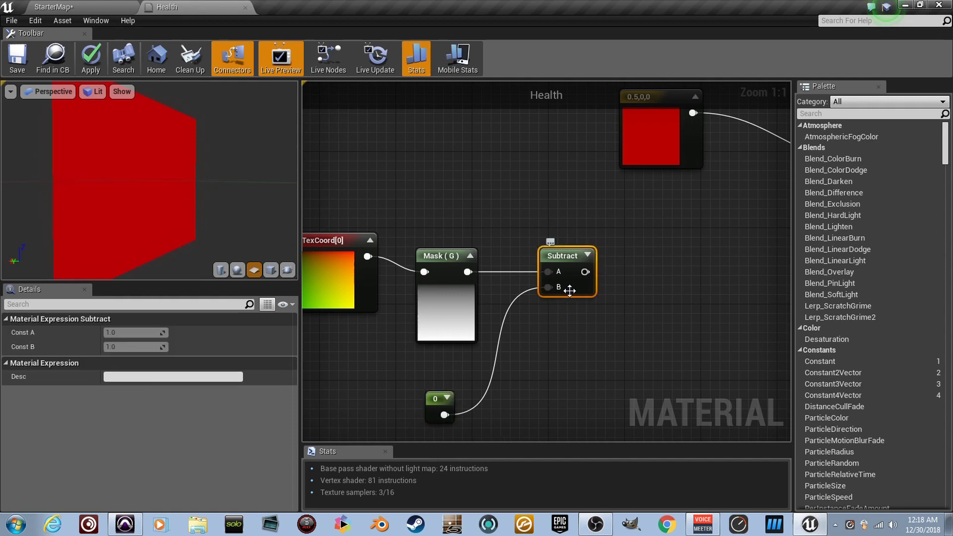
click(587, 256)
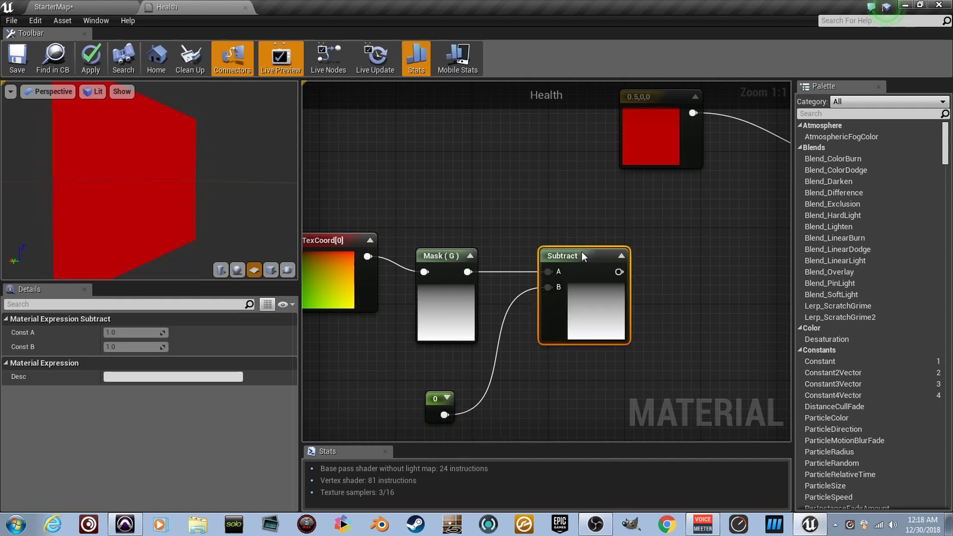
drag(588, 256, 578, 255)
click(439, 400)
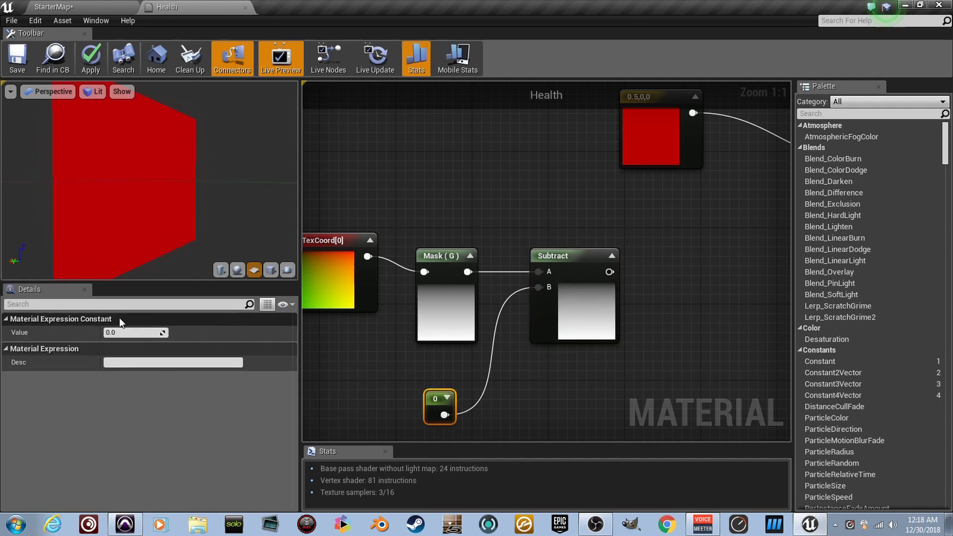
Try constant values 0.5 and 0.3, settling on 0.8
click(137, 335)
text(0.5)
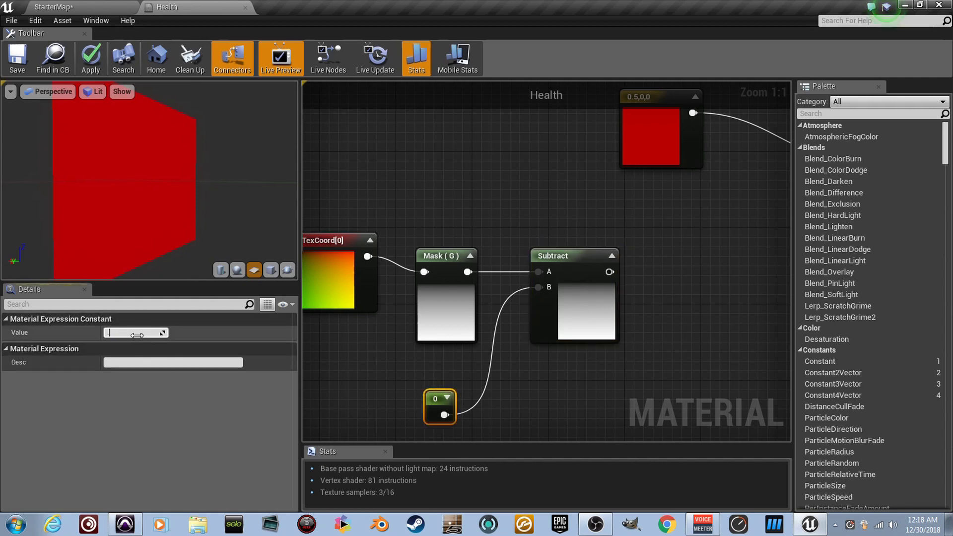
key(Return)
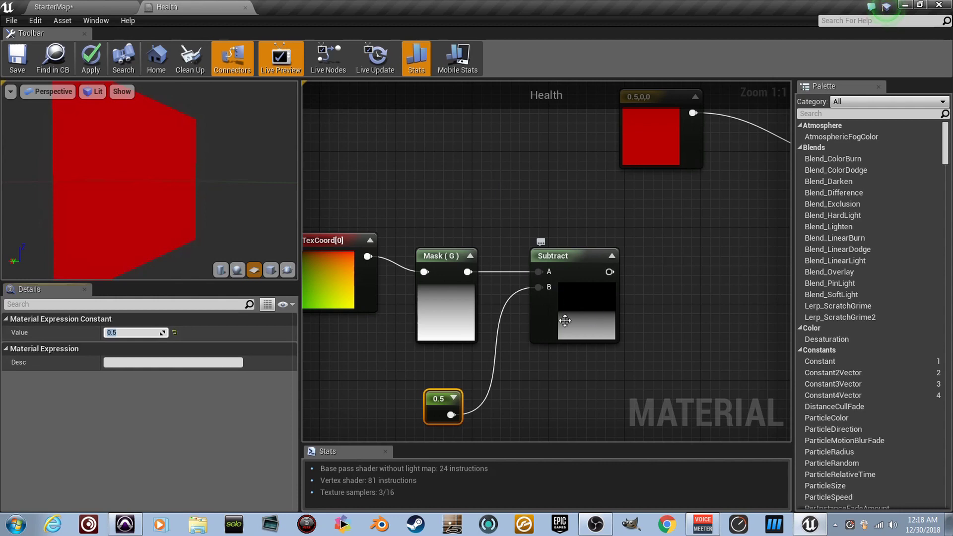
click(151, 335)
text(.3)
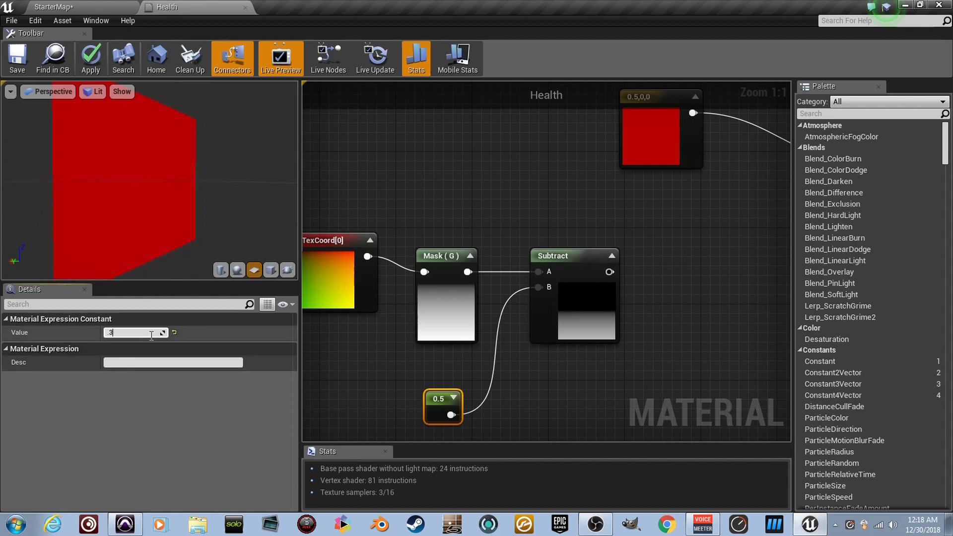
key(Return)
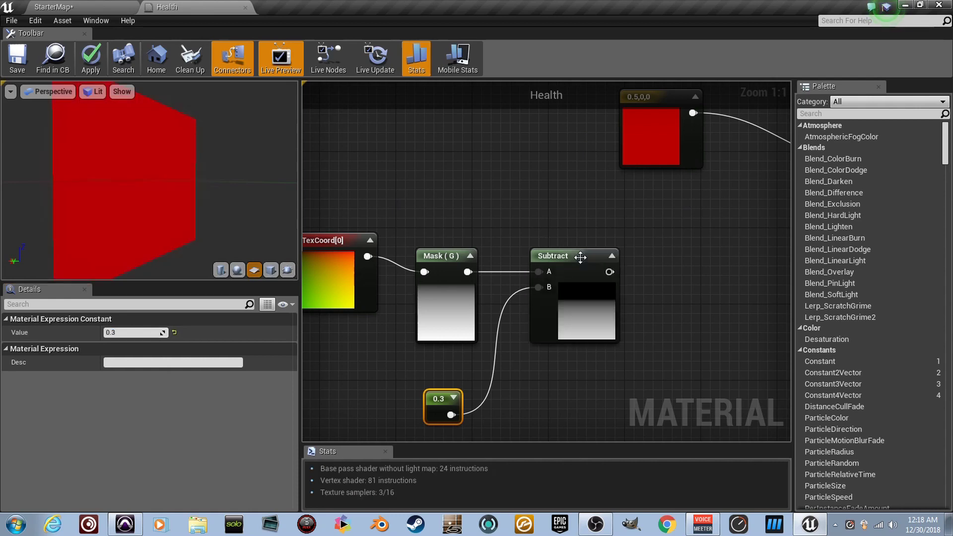
click(137, 328)
text(0.8)
key(Return)
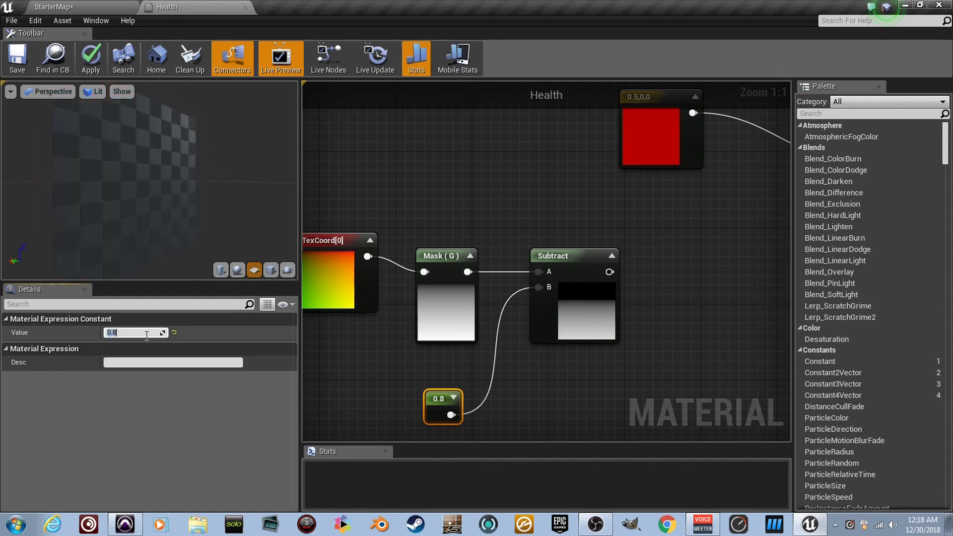
Connect the Subtract result to the Health material's Opacity input
click(608, 257)
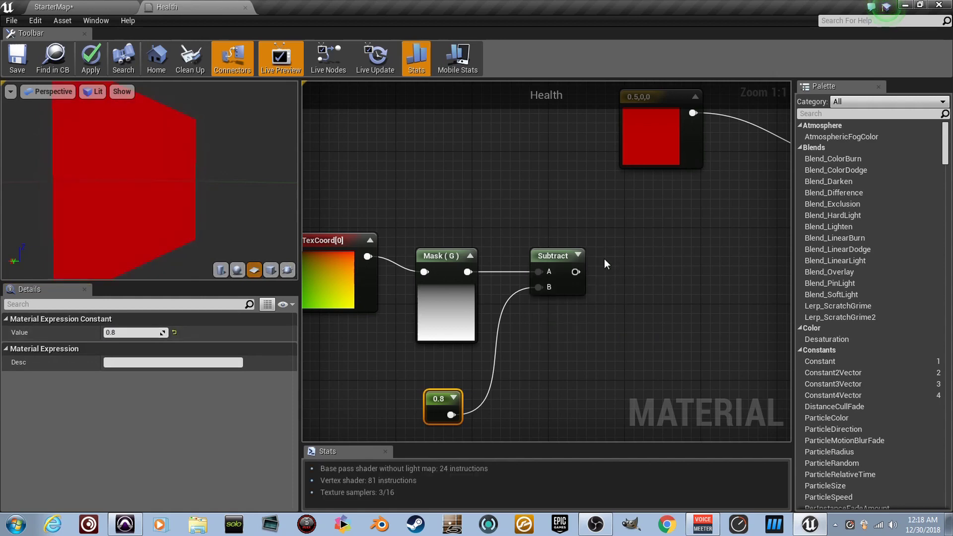
click(576, 256)
right_drag(670, 298, 595, 319)
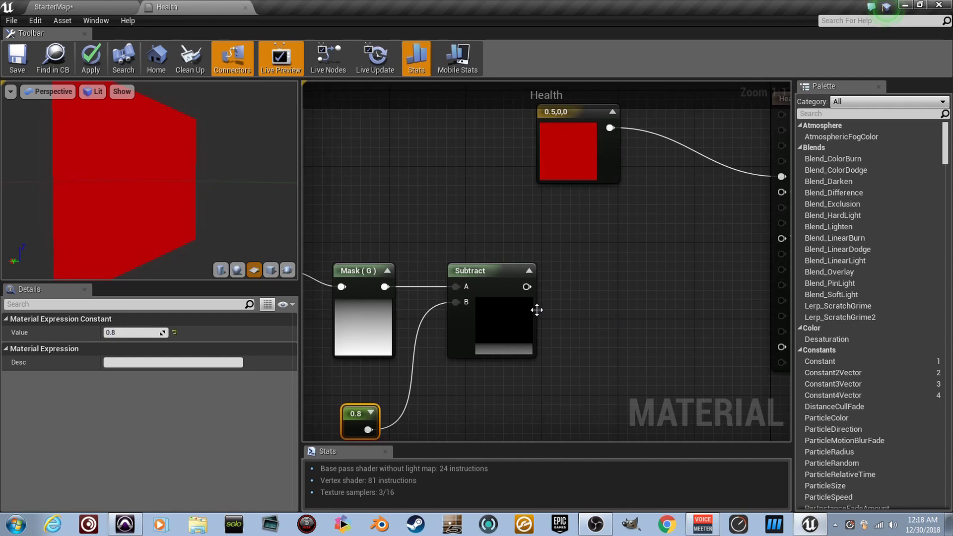
mouse_move(526, 287)
mouse_down()
mouse_move(634, 208)
mouse_move(605, 192)
mouse_up()
right_drag(533, 256, 688, 250)
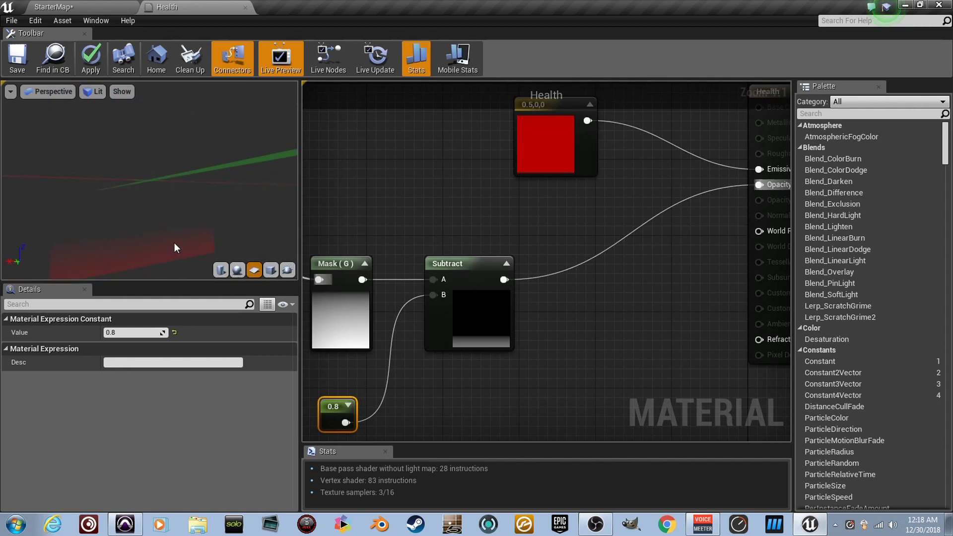
Insert a Ceil node after the Subtract result and line it up in the graph
alt+click(506, 277)
drag(506, 278, 562, 278)
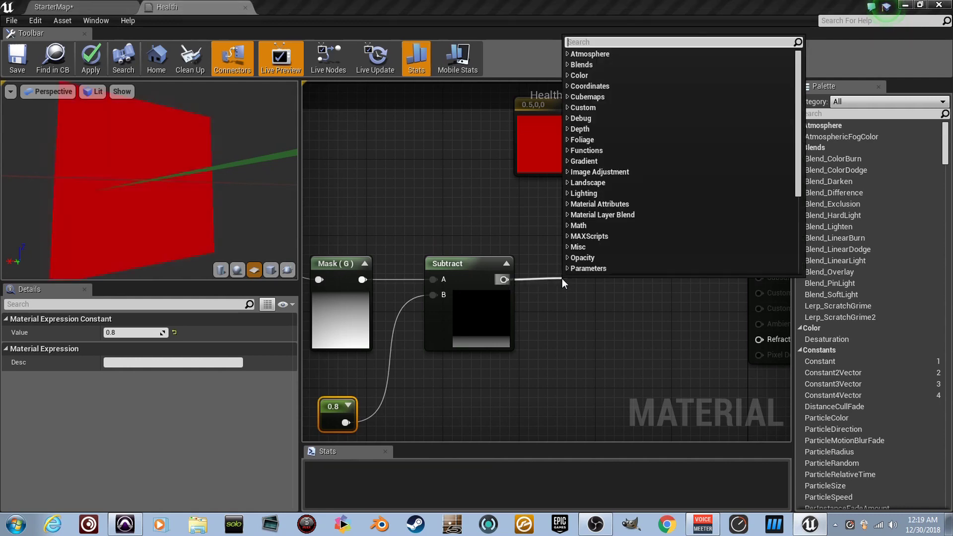
text(ceil)
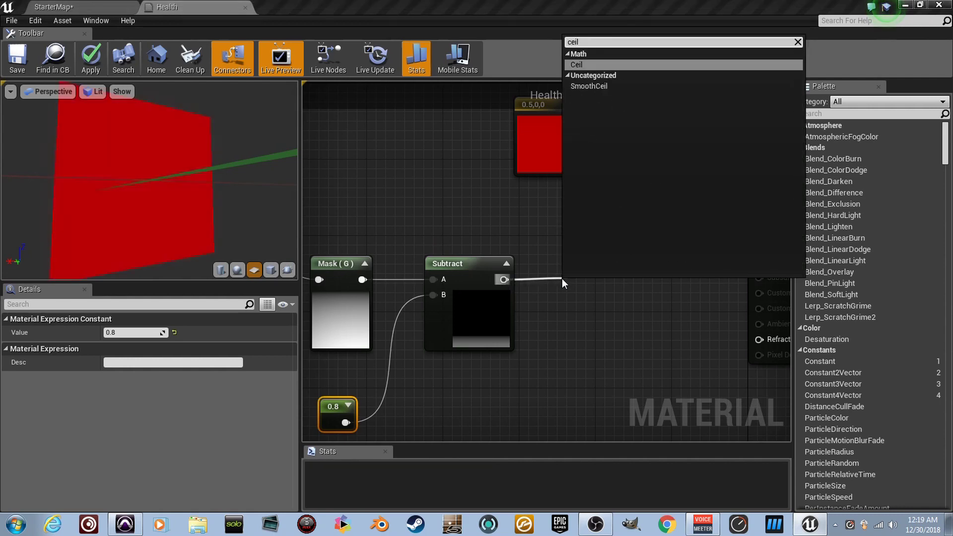
key(Return)
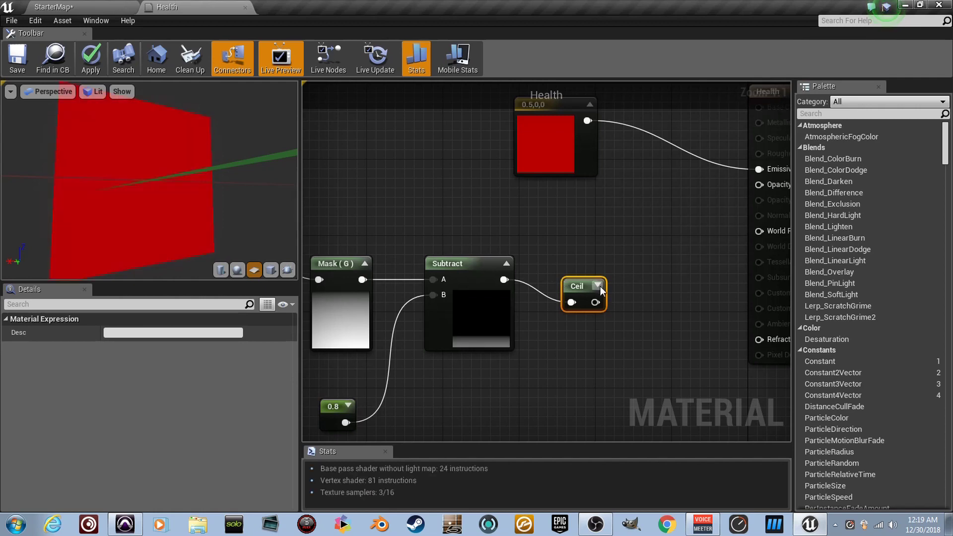
click(597, 286)
mouse_move(578, 312)
mouse_down()
mouse_move(587, 282)
mouse_move(612, 299)
mouse_move(759, 185)
mouse_up()
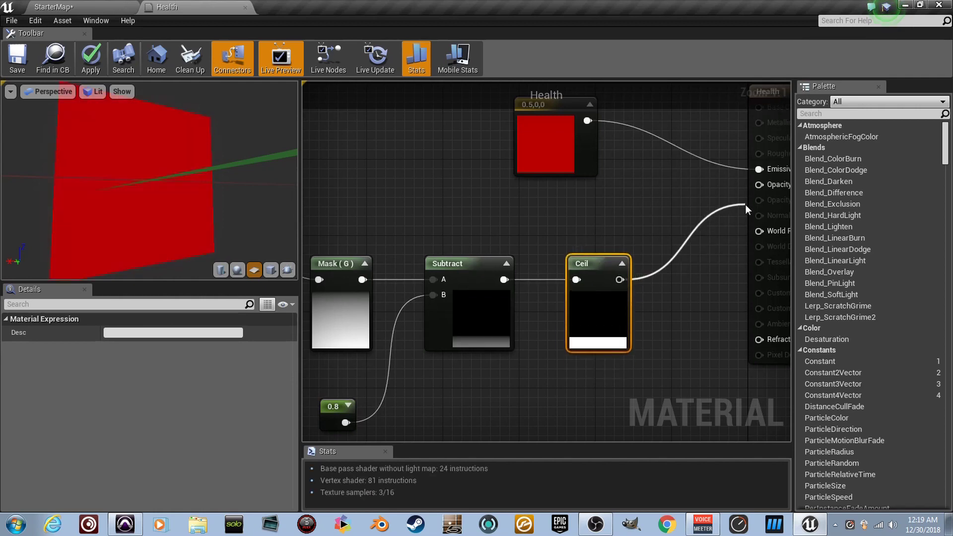
right_drag(595, 370, 697, 332)
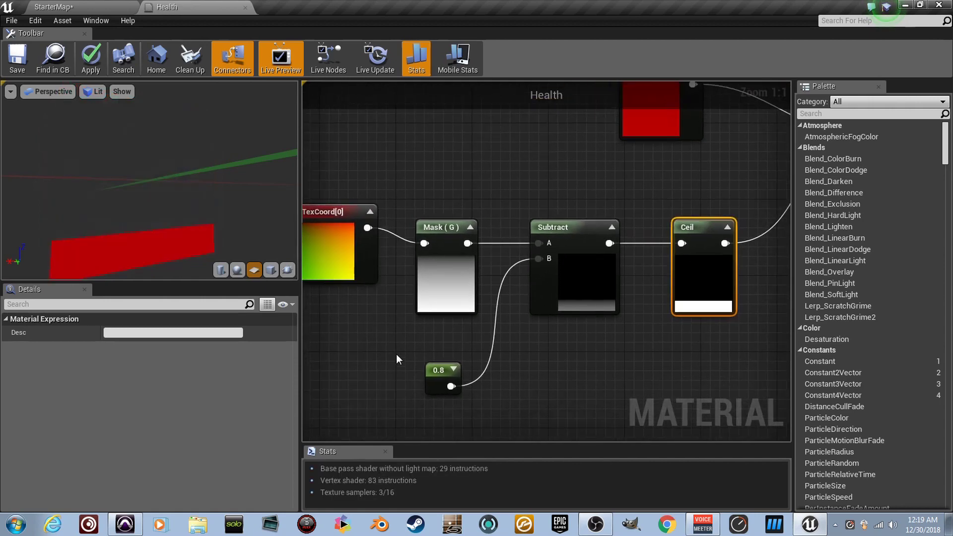
Try the subtracted constant at 0.2, 1, 0 and 1, finally leaving it at 0
click(415, 377)
click(453, 375)
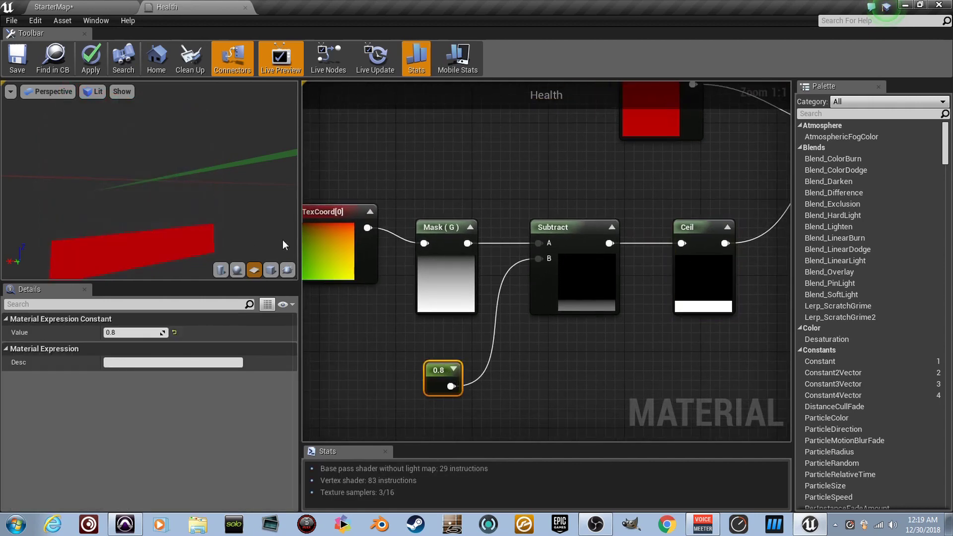
click(141, 332)
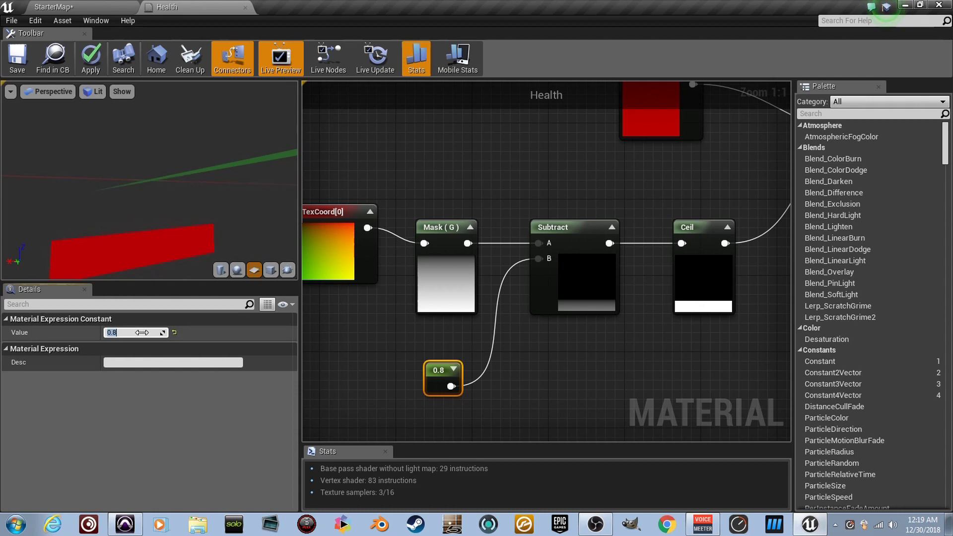
text(2)
text(0.2)
key(Return)
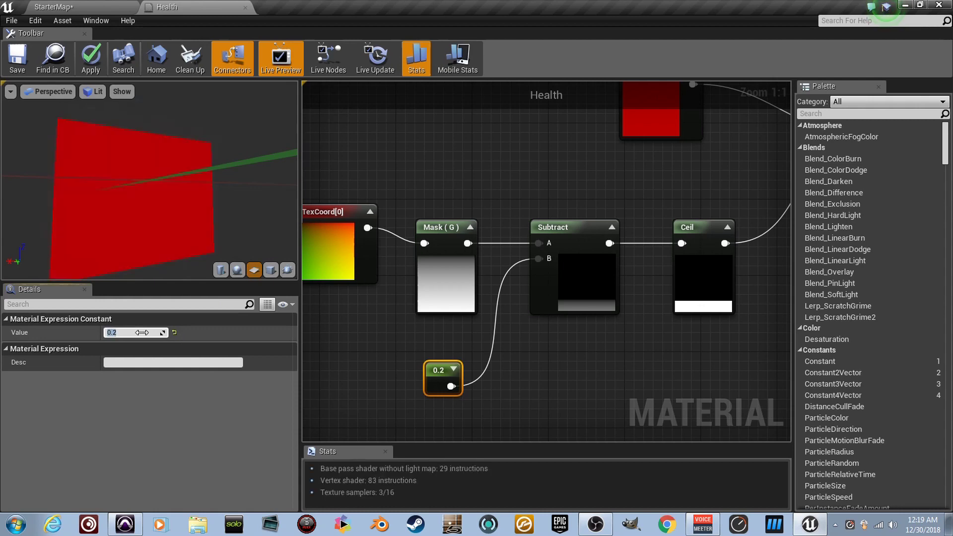
text(1)
key(Return)
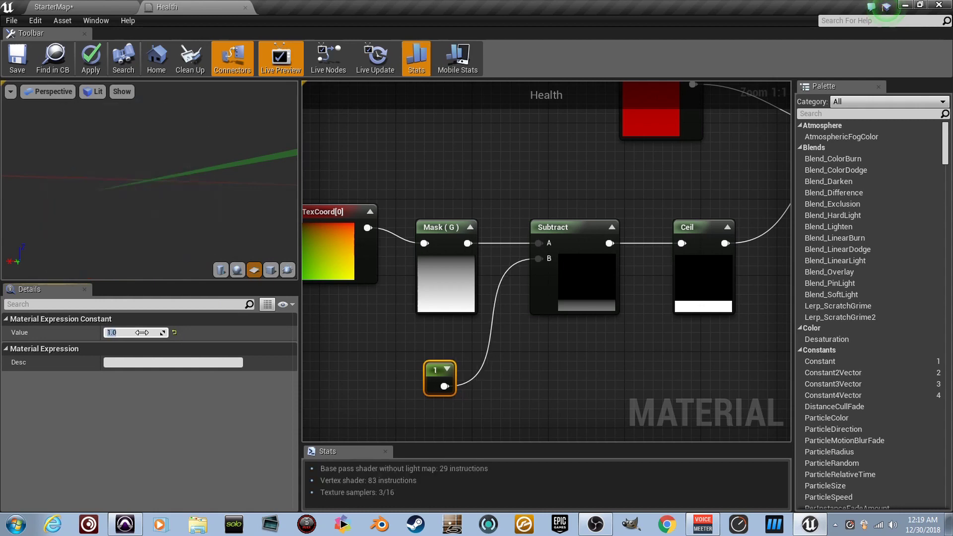
text(0)
key(Return)
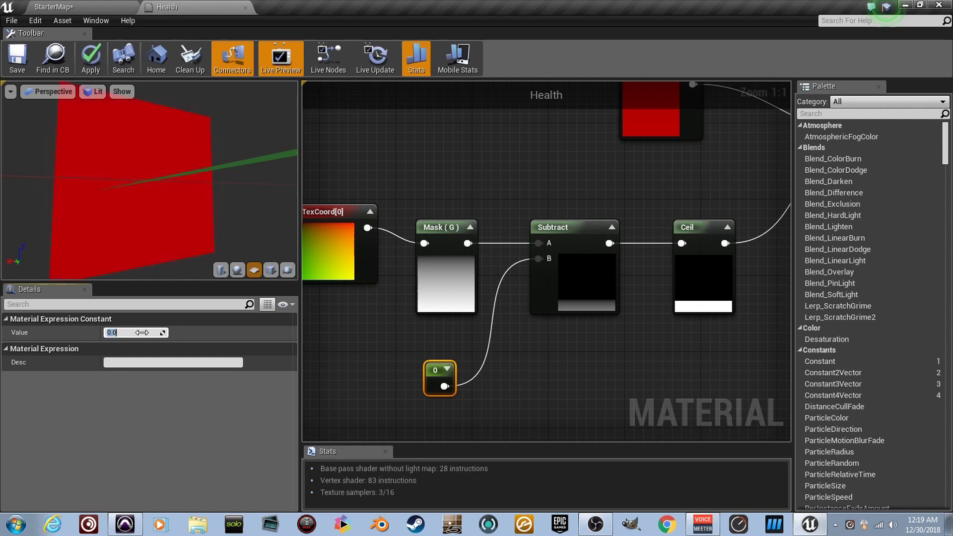
text(1)
key(Return)
text(0)
key(Return)
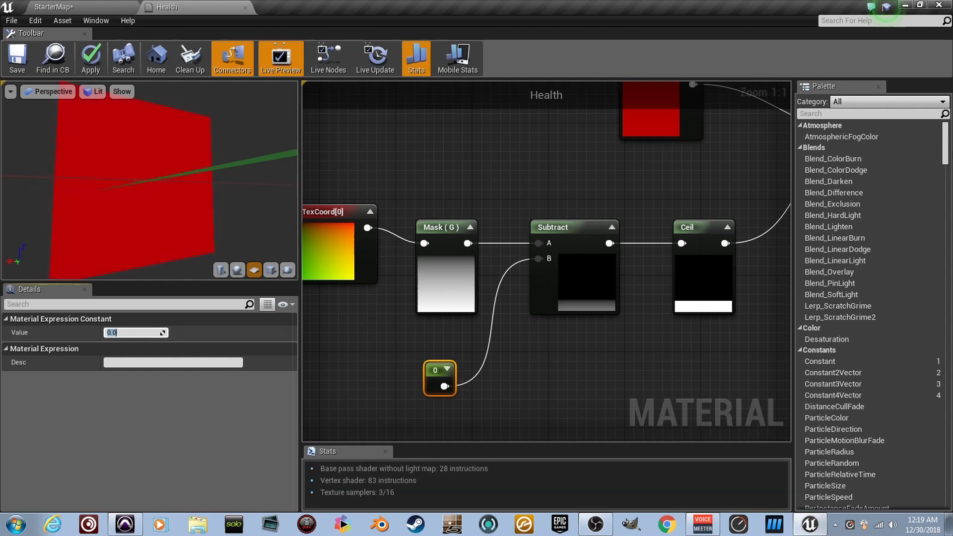
right_drag(545, 379, 561, 373)
Move the 0 constant left and raise the Mask and TexCoord nodes
drag(560, 373, 454, 373)
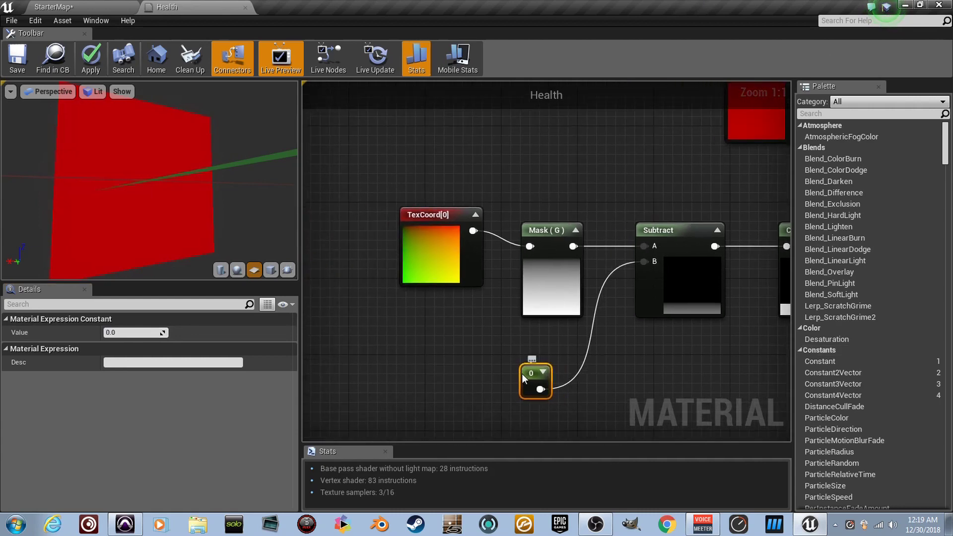
drag(540, 296, 540, 250)
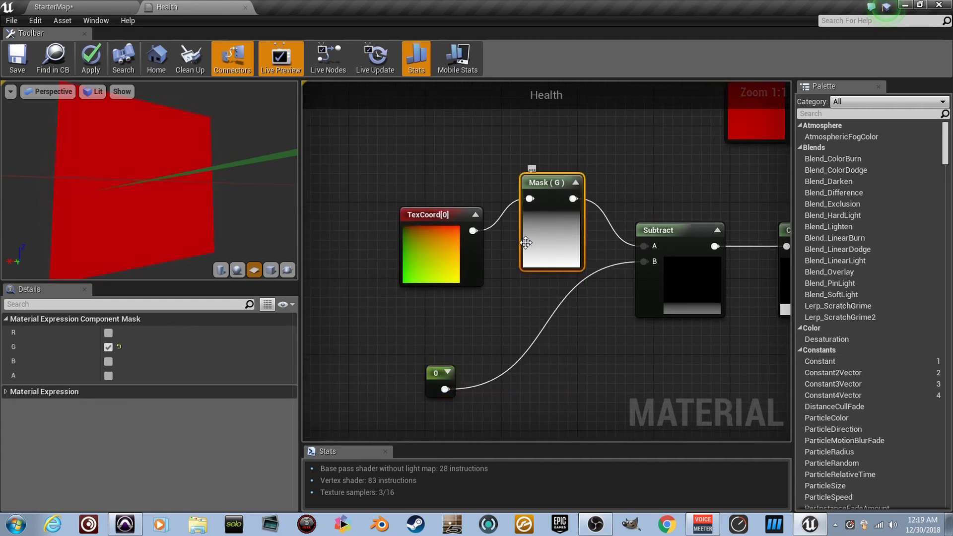
drag(428, 255, 425, 232)
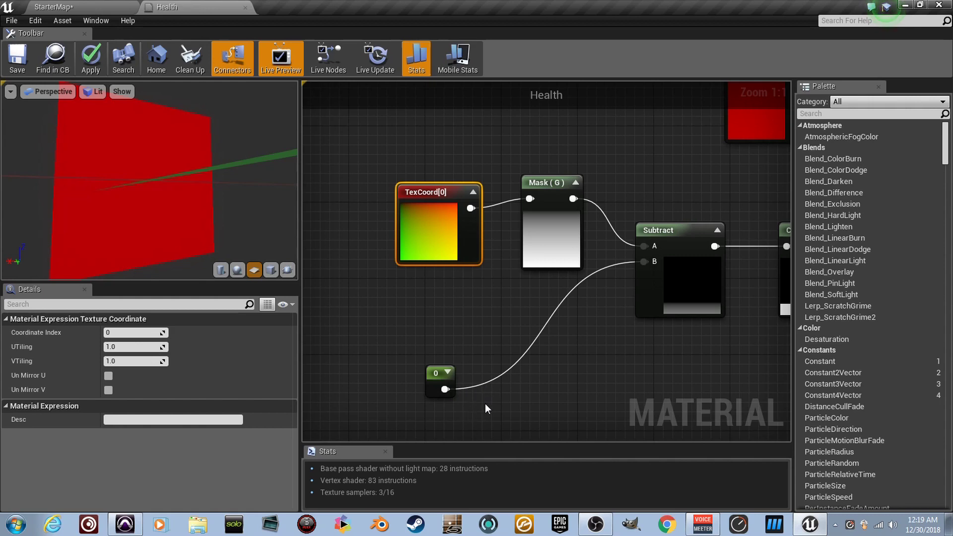
click(438, 372)
drag(437, 373, 419, 372)
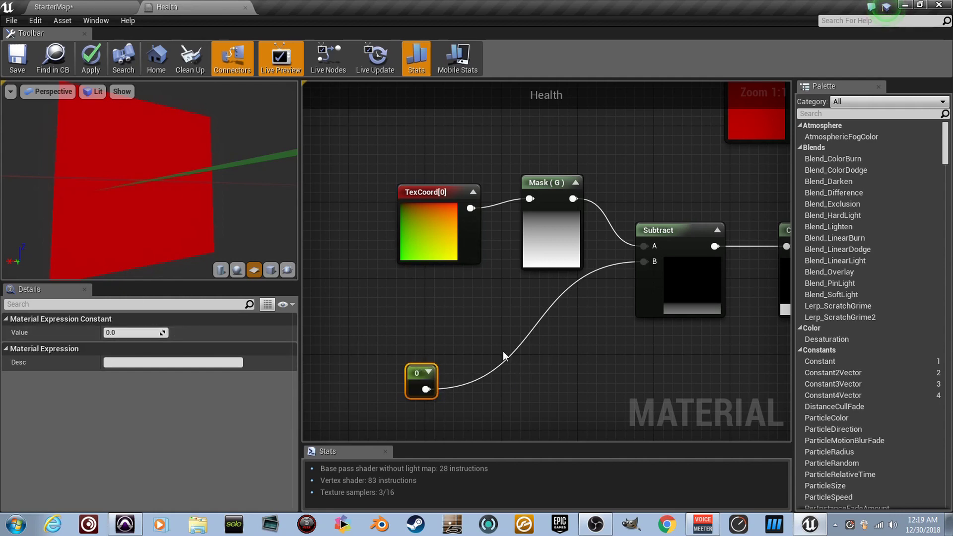
right_click(533, 359)
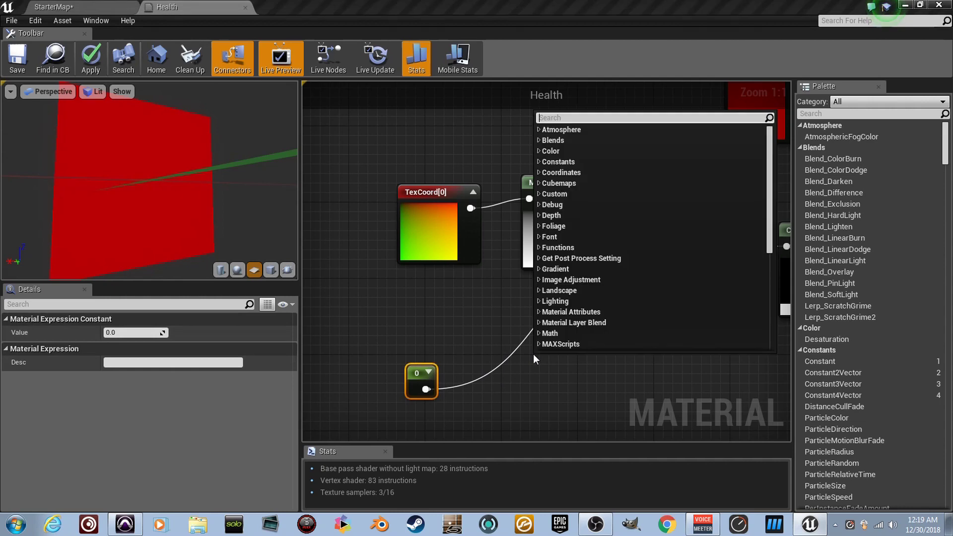
text(one)
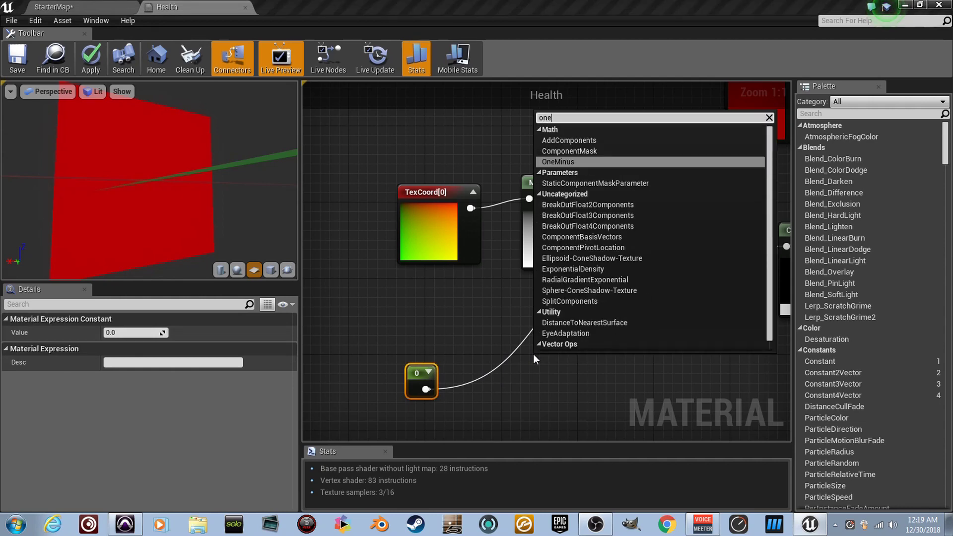
text(minus)
Route the constant through a OneMinus (1-x) node into Subtract B and set it to 0.5
key(Return)
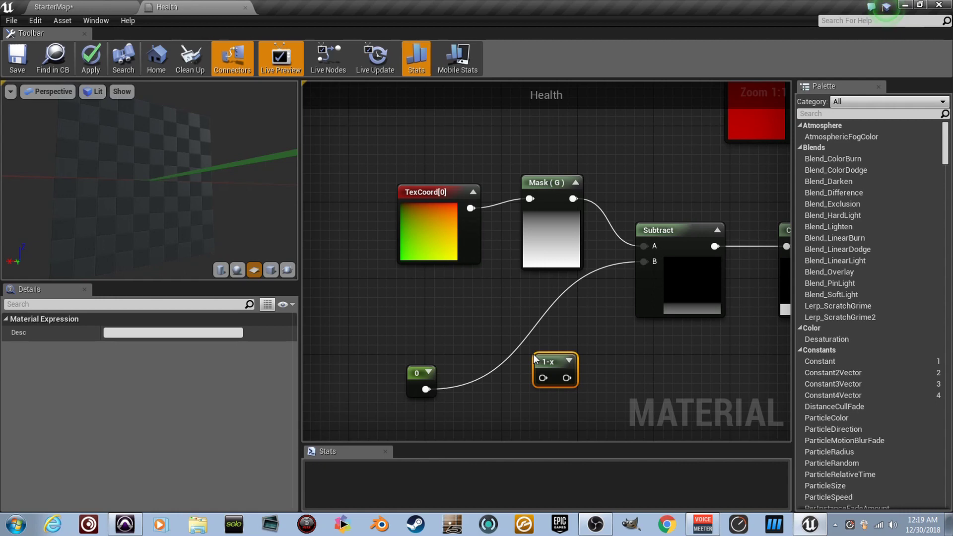
mouse_move(425, 389)
mouse_down()
mouse_move(542, 378)
mouse_move(654, 260)
mouse_up()
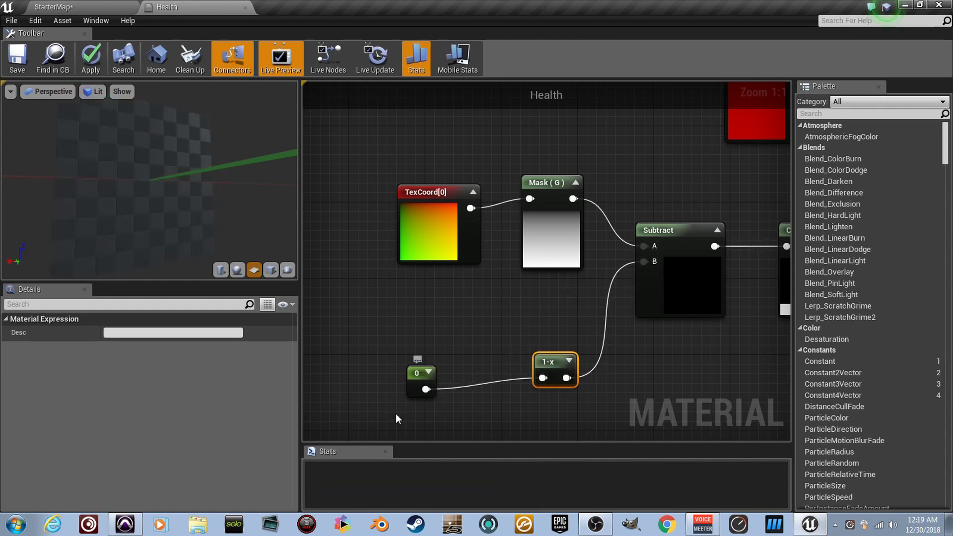
click(421, 379)
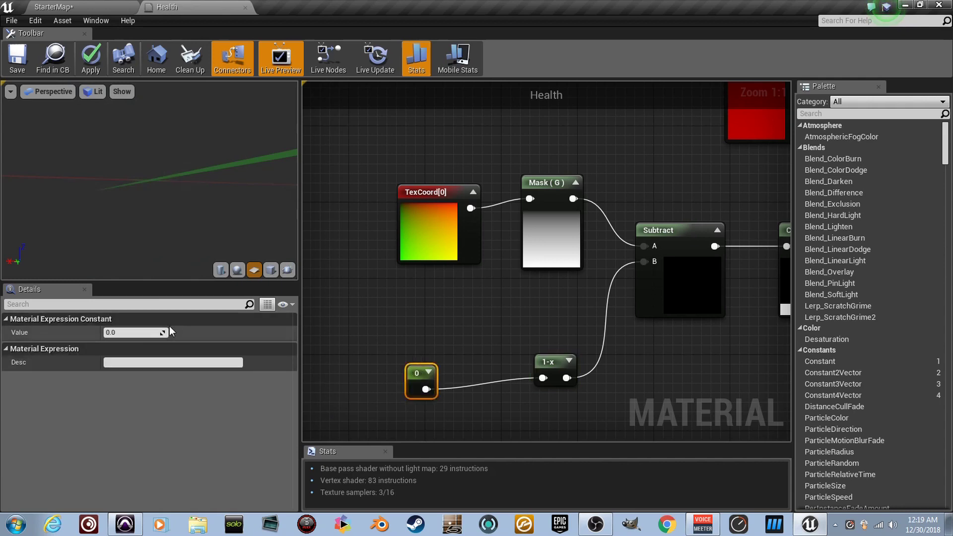
click(158, 332)
text(1)
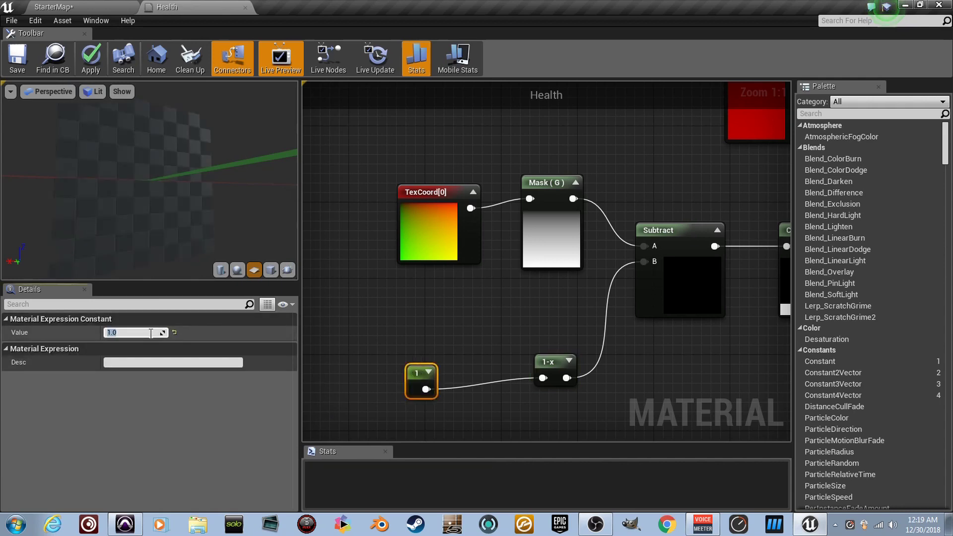
key(Return)
text(0.5)
key(Return)
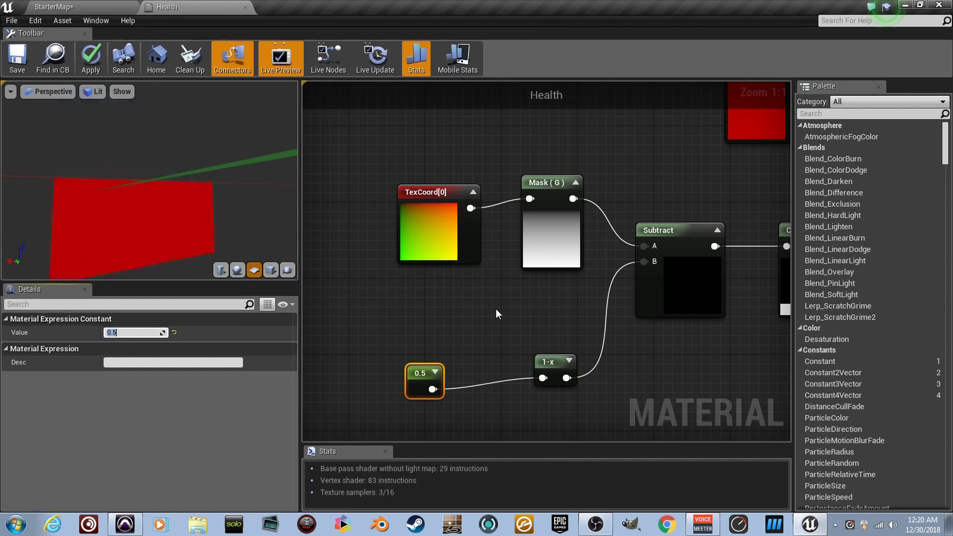
right_drag(520, 326, 563, 307)
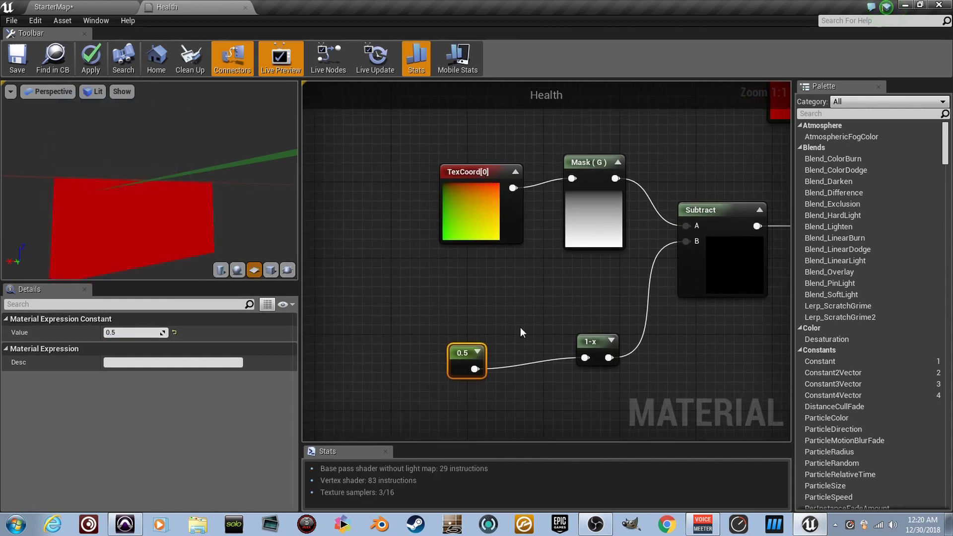
Insert a Multiply node between the 0.5 constant and the 1-x node
alt+click(474, 368)
drag(478, 369, 441, 351)
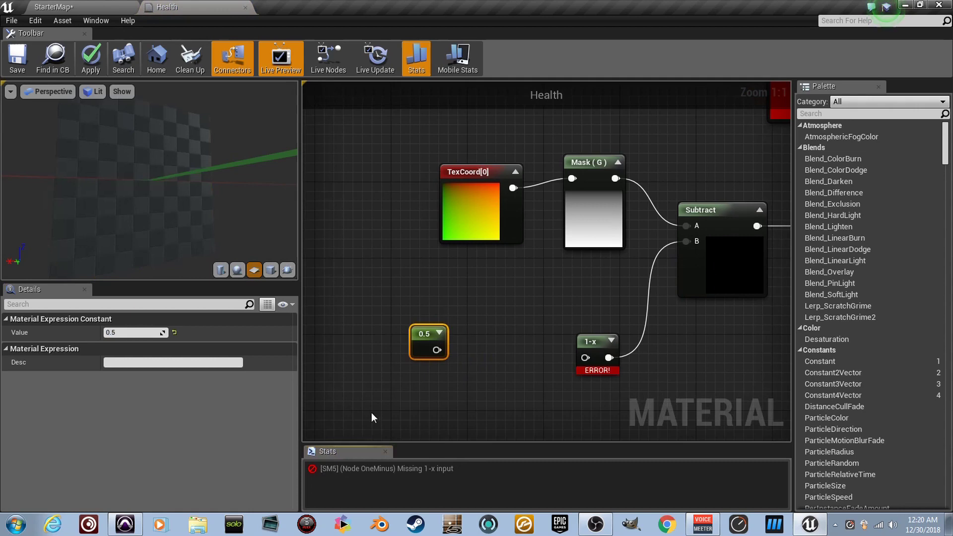
drag(437, 350, 473, 351)
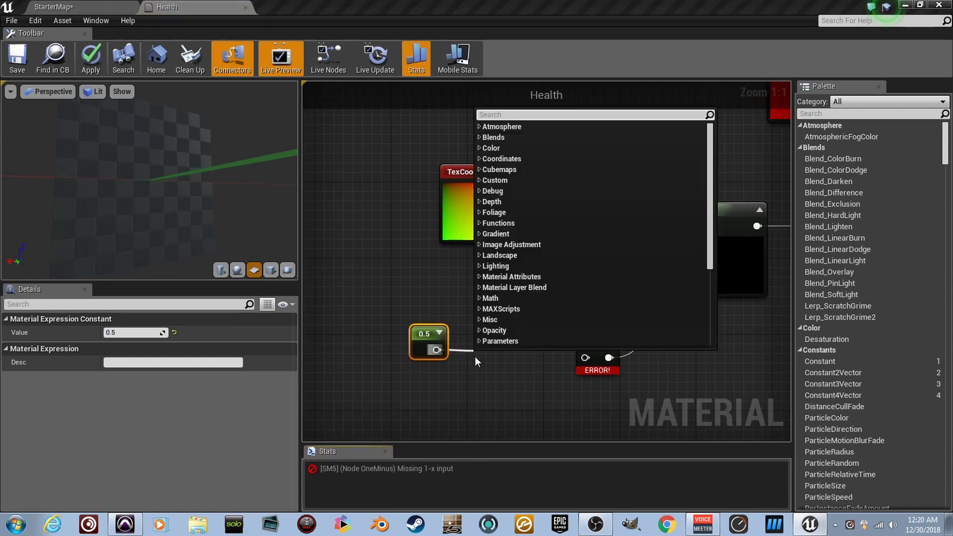
click(498, 361)
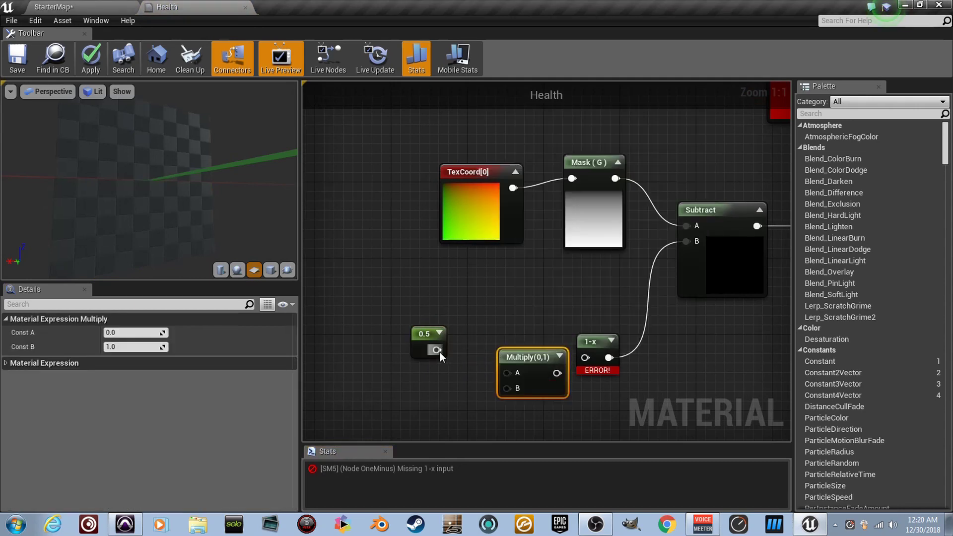
mouse_move(438, 351)
mouse_down()
mouse_move(513, 377)
mouse_move(500, 361)
mouse_move(585, 357)
mouse_up()
right_drag(401, 334, 422, 298)
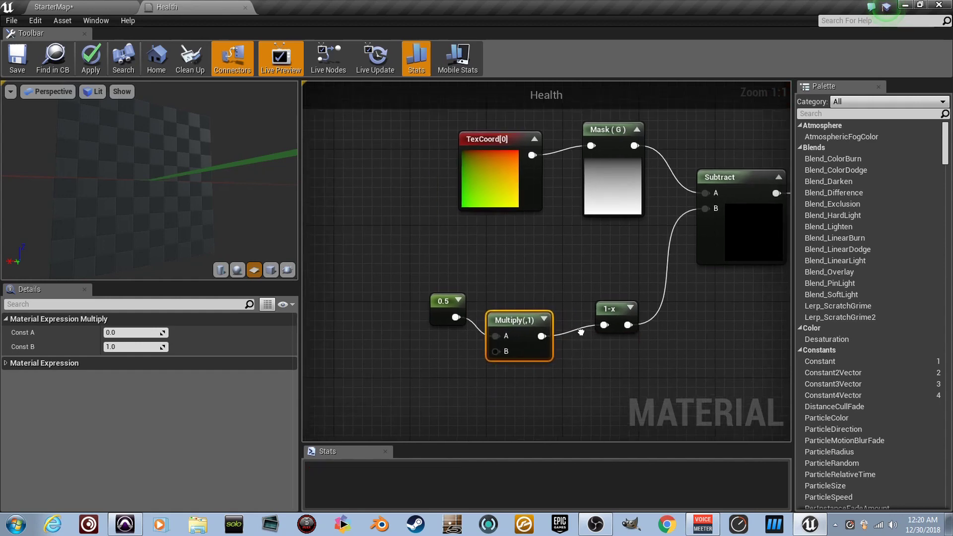
drag(440, 305, 411, 305)
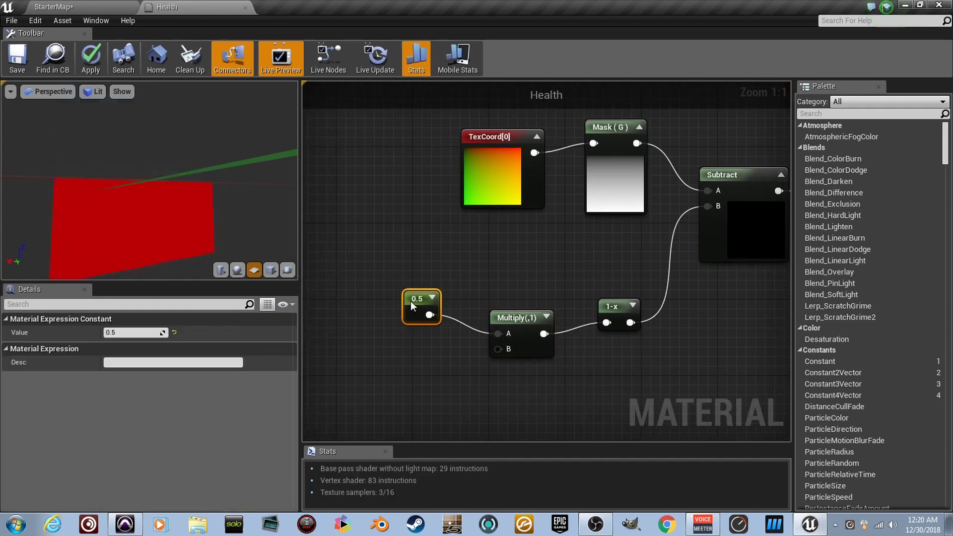
Add a new 0 constant and wire it into Multiply's B input
click(507, 401)
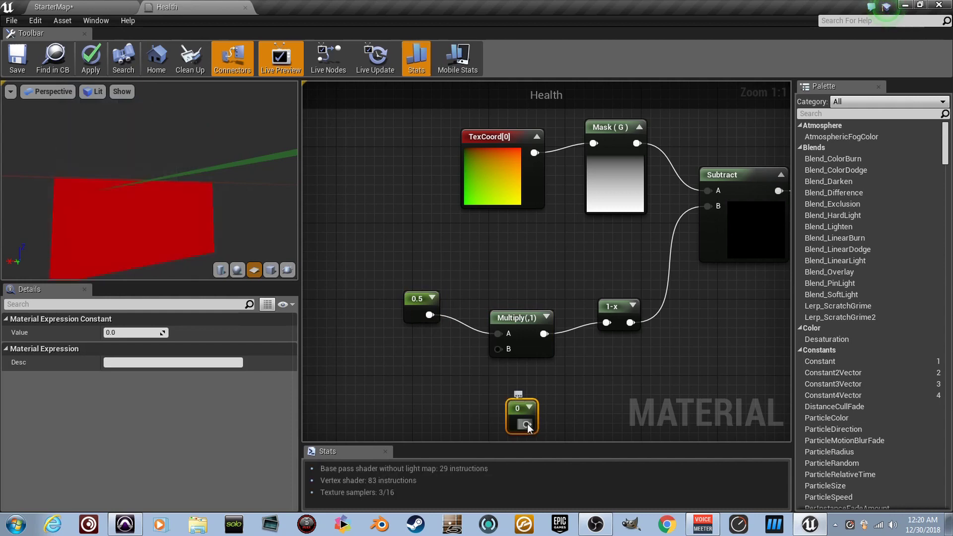
drag(528, 427, 508, 345)
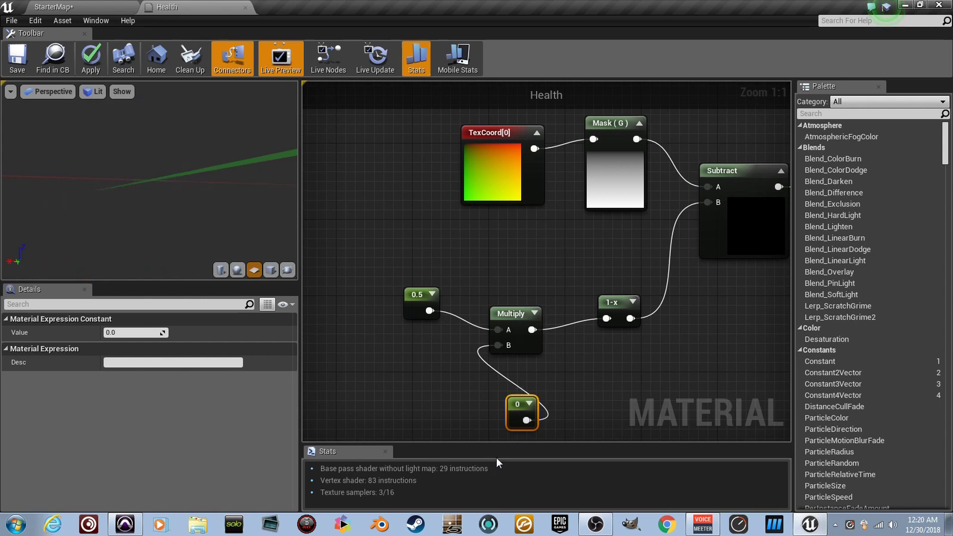
click(417, 306)
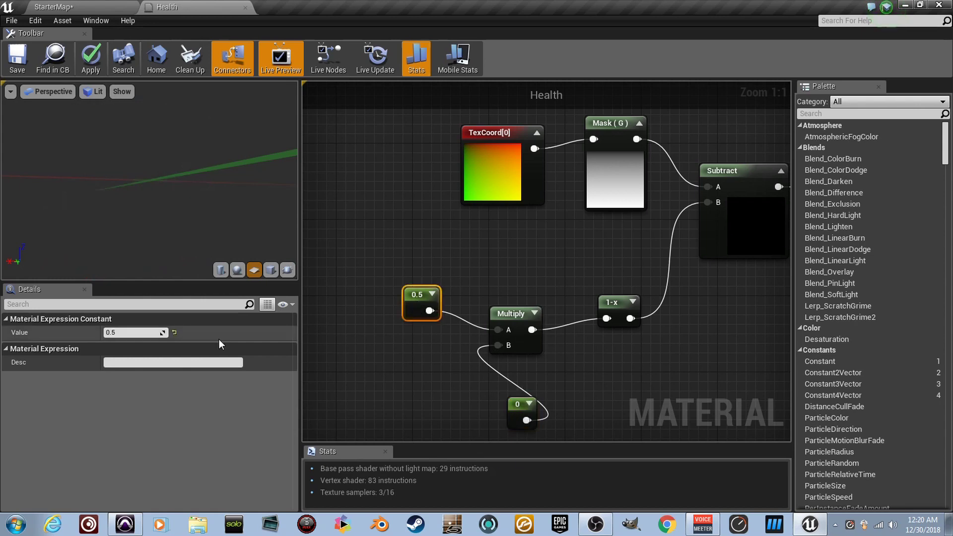
Change the 0.5 constant to 1, then settle Multiply's B constant at 0.01 after testing values
click(148, 333)
text(1)
key(Return)
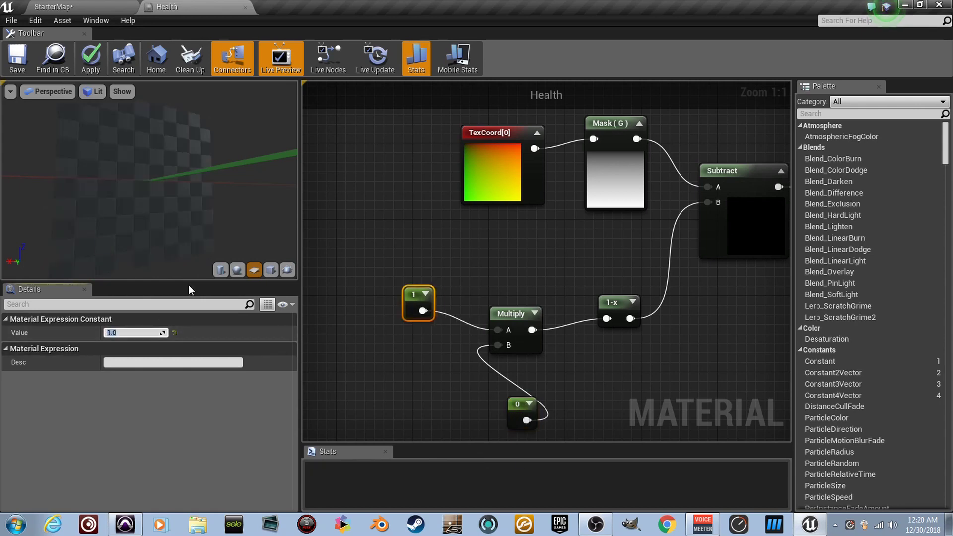
click(513, 410)
click(149, 332)
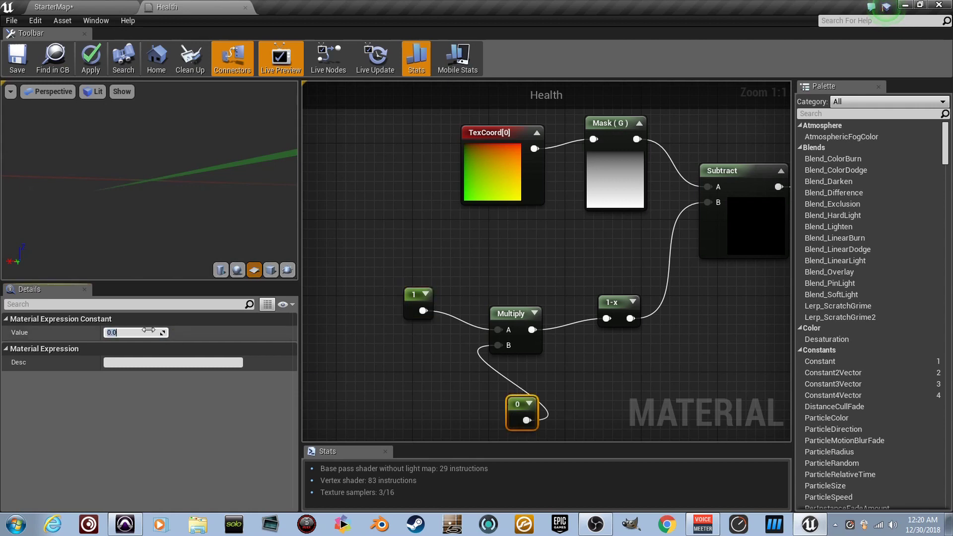
key(Return)
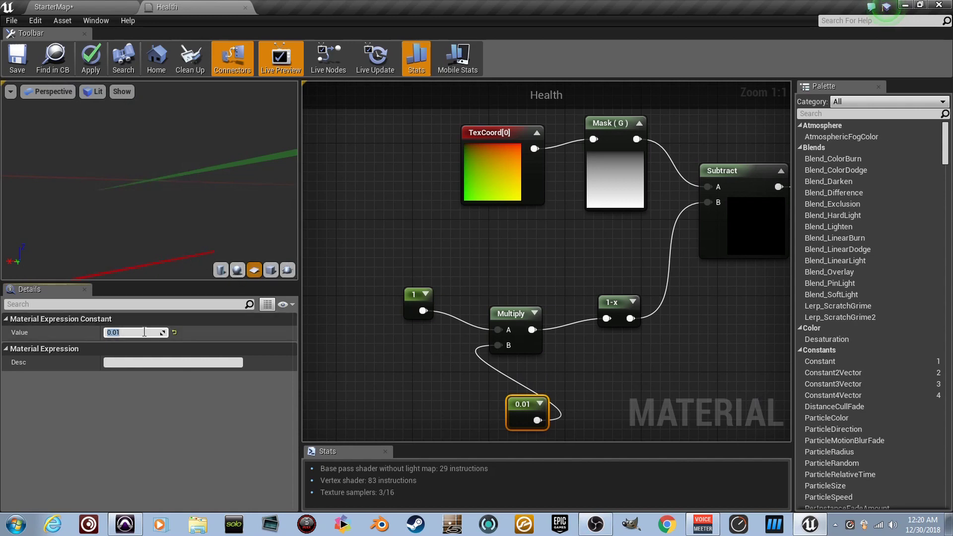
text(100)
key(Return)
text(50)
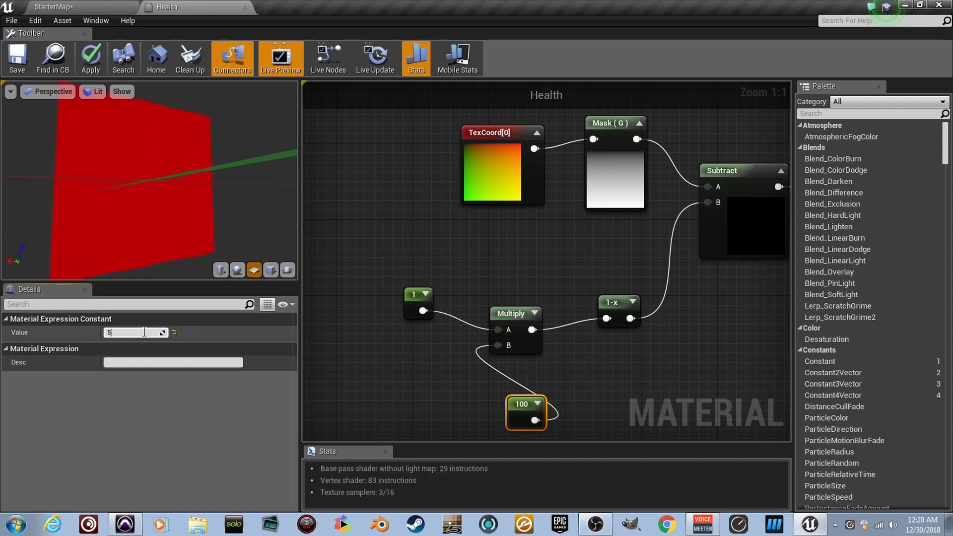
key(Return)
text(0)
key(Return)
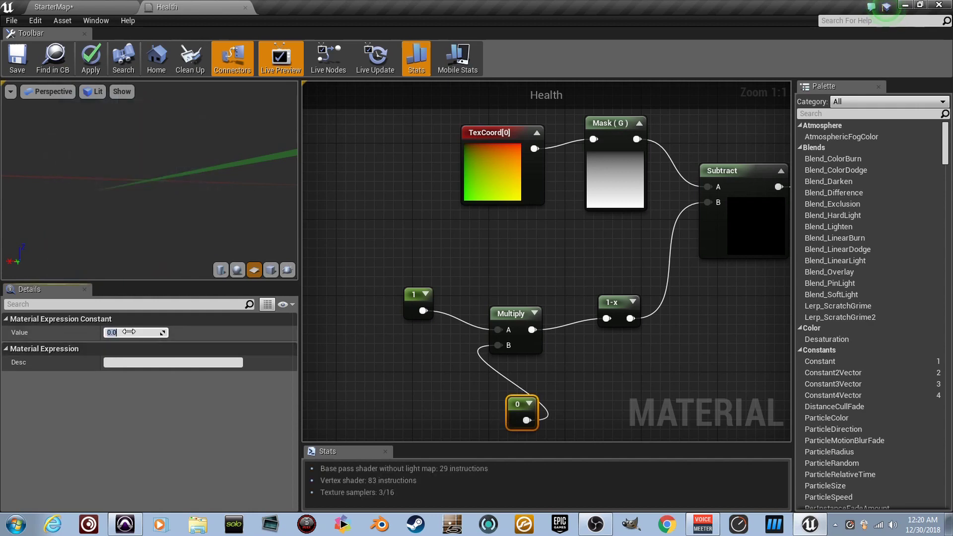
text(0.01)
key(Return)
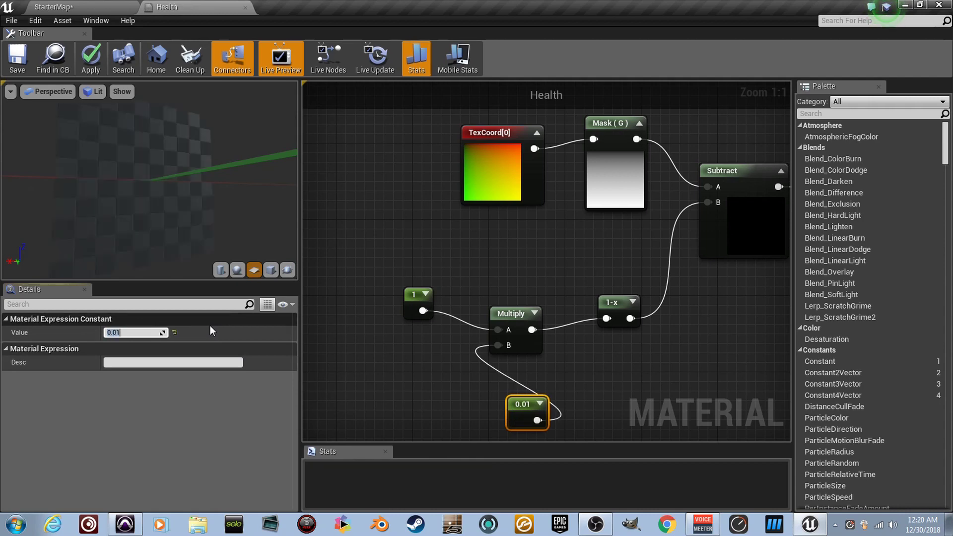
Try 50, 25 and 753 on Multiply's A constant before returning it to 0
click(415, 300)
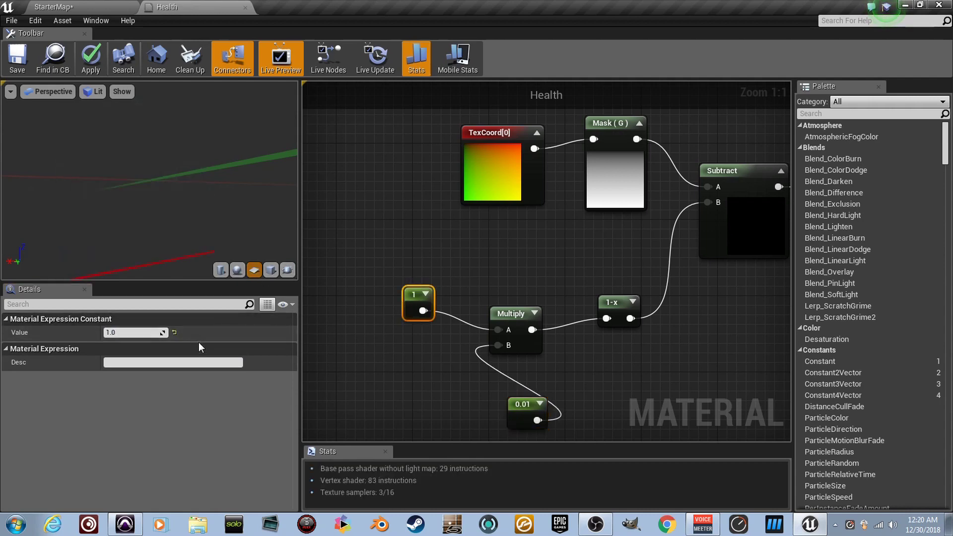
click(153, 332)
text(100)
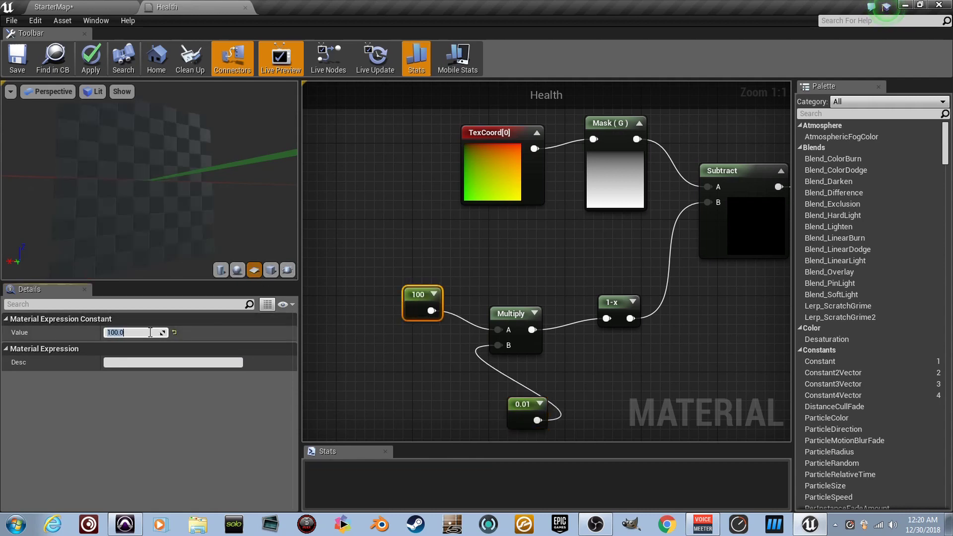
text(50)
key(Return)
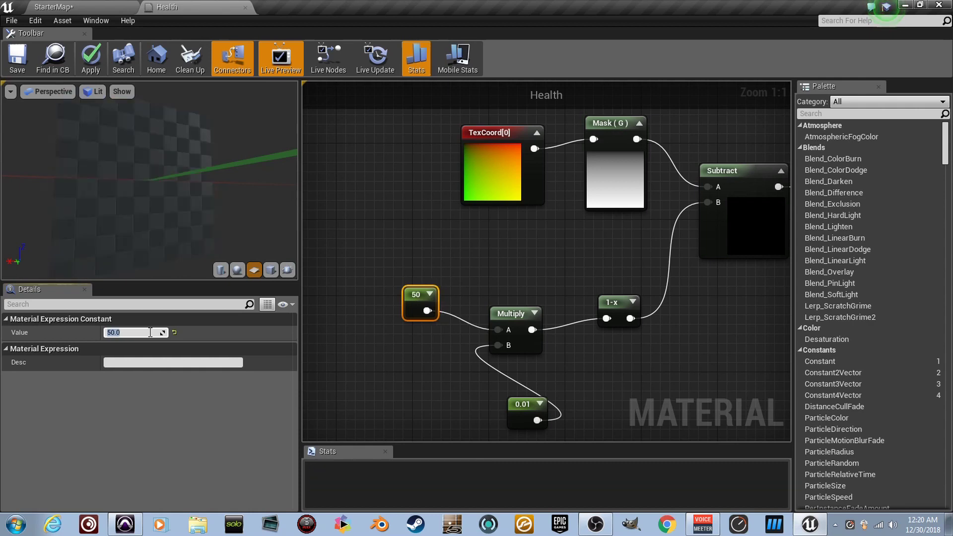
text(25)
key(Return)
text(753)
key(Return)
text(0)
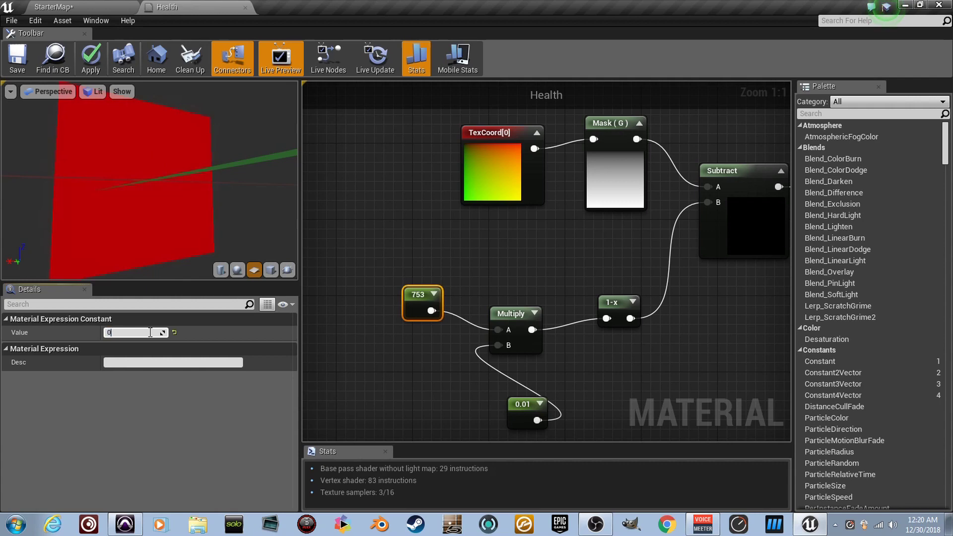
key(Return)
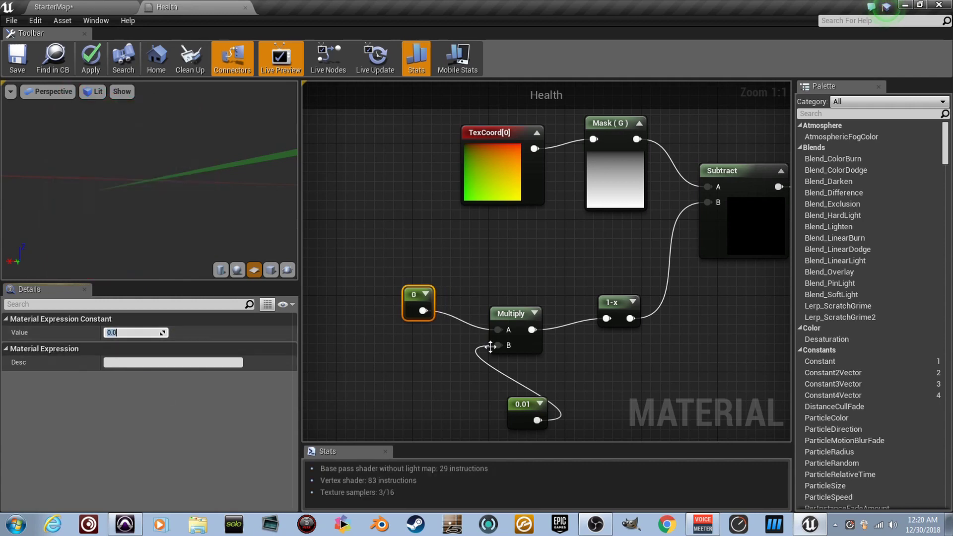
scroll(490, 345, down, 1)
scroll(491, 347, up, 1)
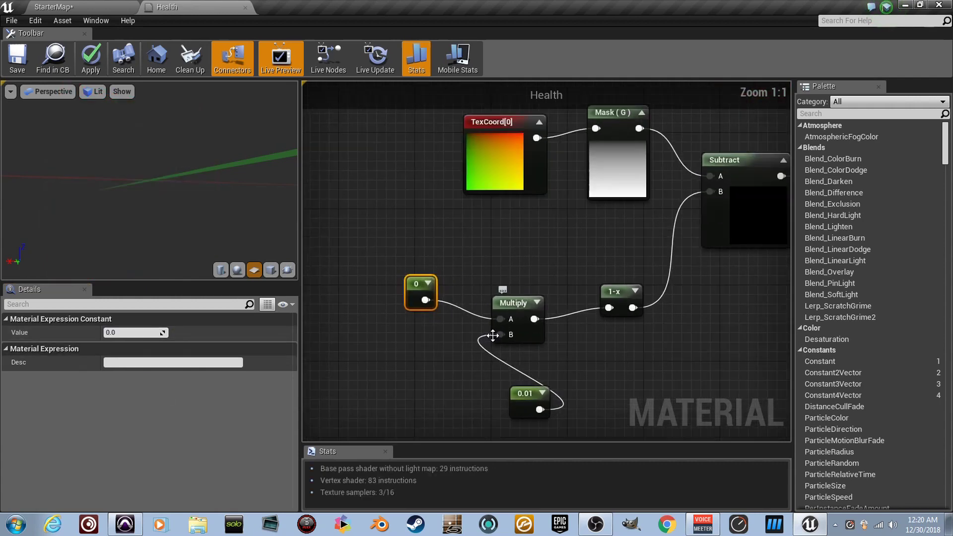
click(428, 284)
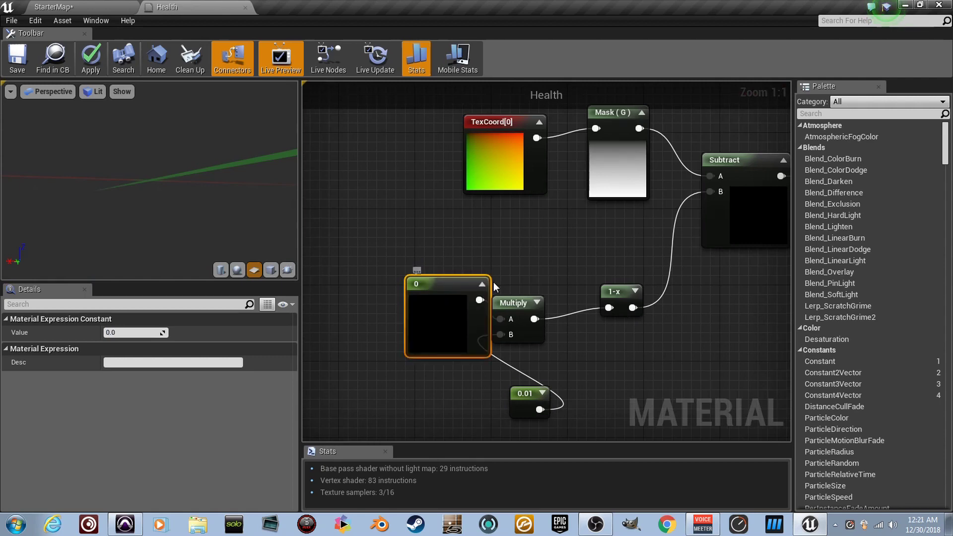
Convert the 0 constant on Multiply's A input into a scalar parameter named Health
drag(484, 278, 392, 279)
click(388, 276)
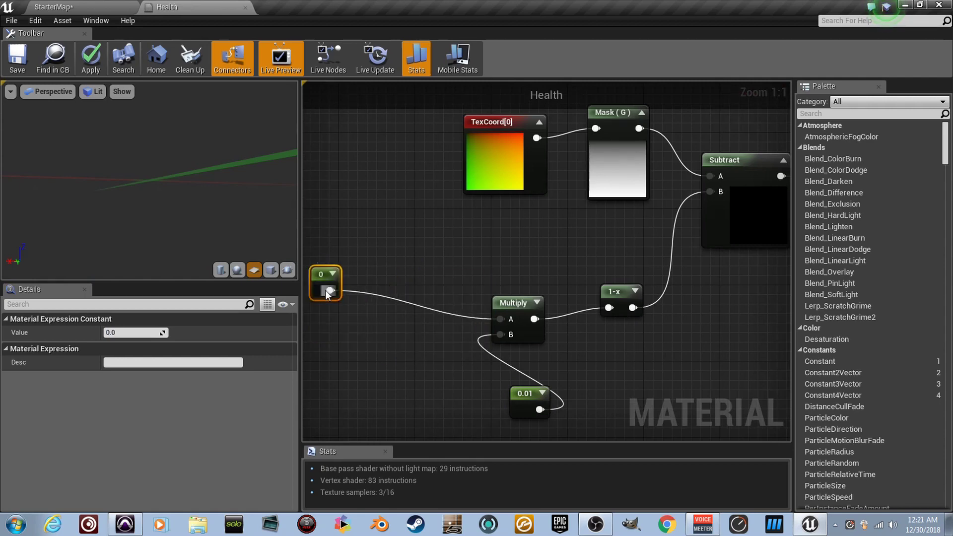
right_click(319, 279)
click(376, 287)
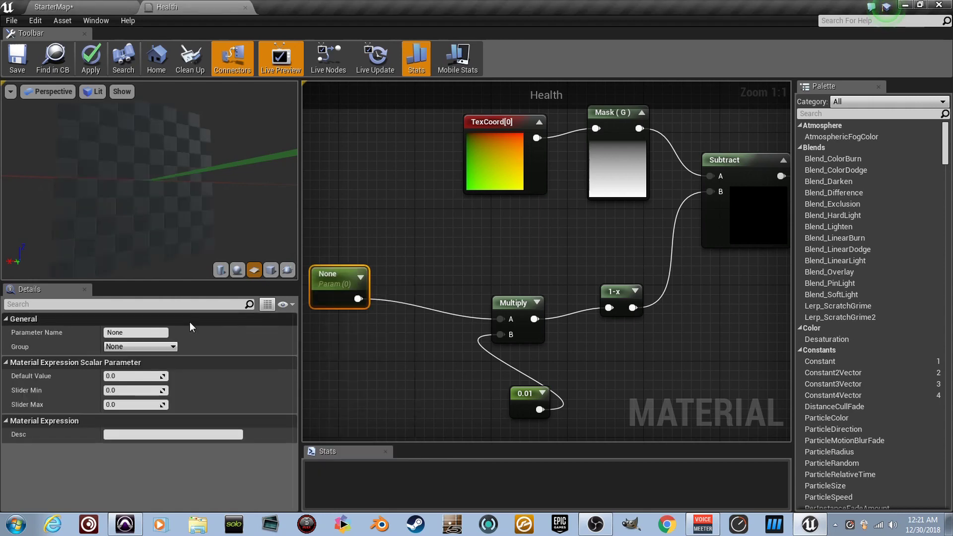
click(147, 333)
text(H)
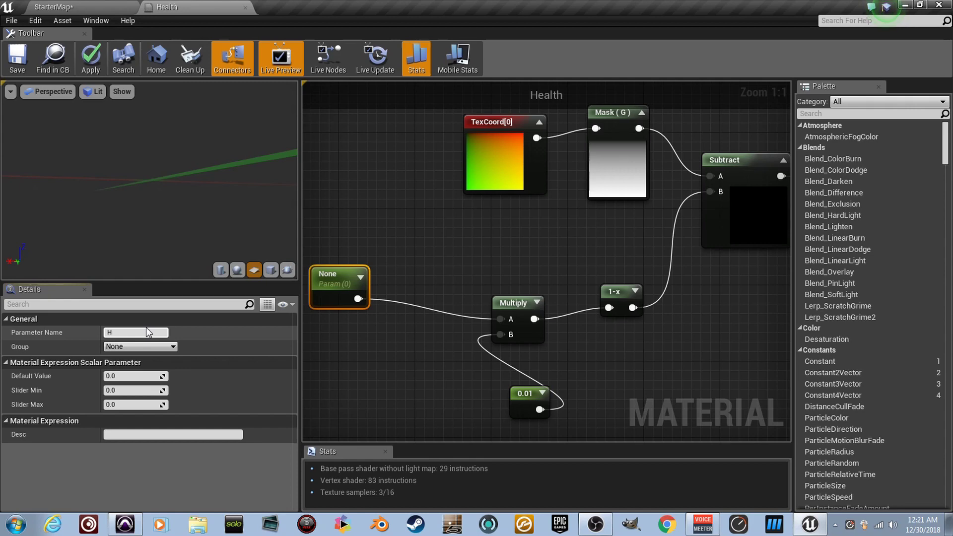
text(ealth)
key(Return)
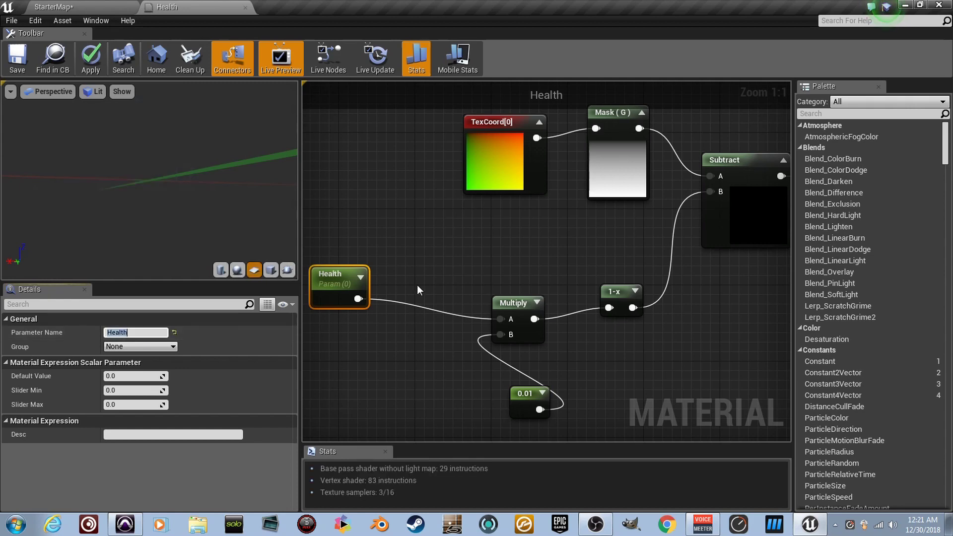
scroll(418, 288, down, 3)
Give the Health parameter a default value of 100
click(135, 376)
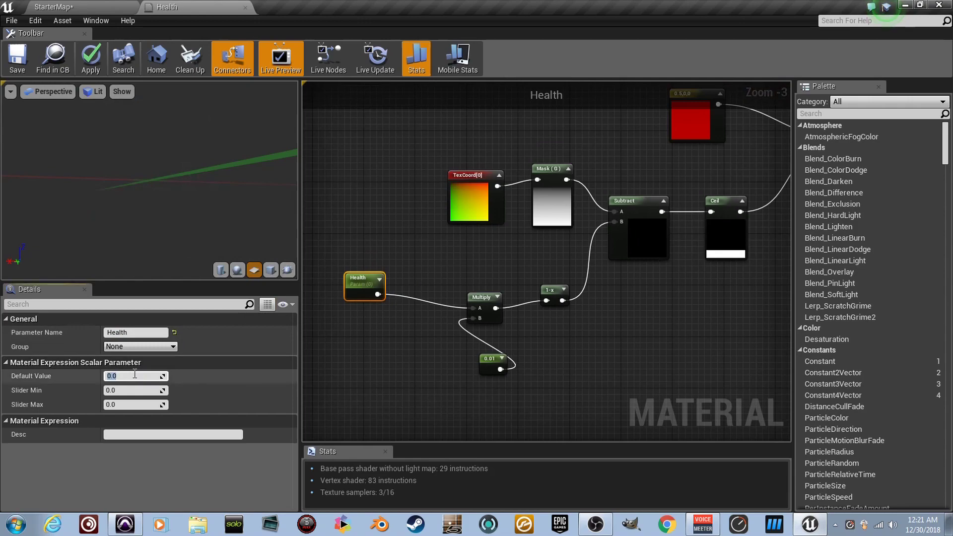
text(100)
key(Return)
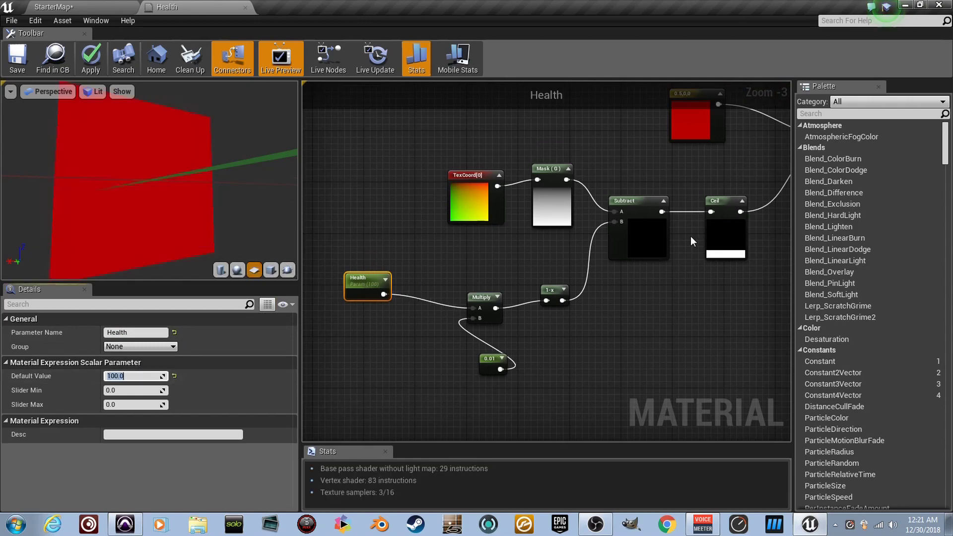
scroll(602, 269, down, 3)
scroll(602, 270, up, 4)
scroll(581, 253, down, 3)
scroll(549, 241, up, 2)
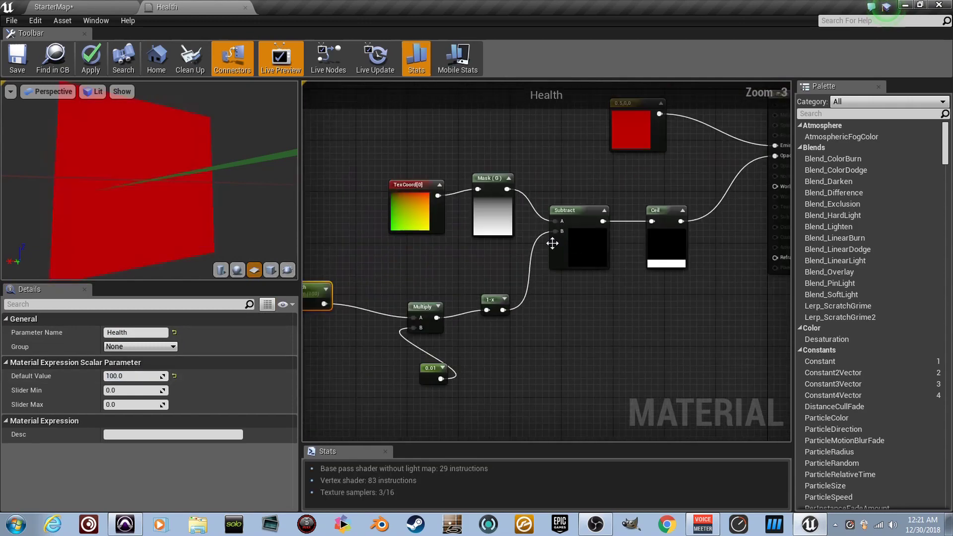
drag(480, 223, 480, 235)
Refresh the Subtract and Ceil previews, then apply and save the Health material
click(411, 216)
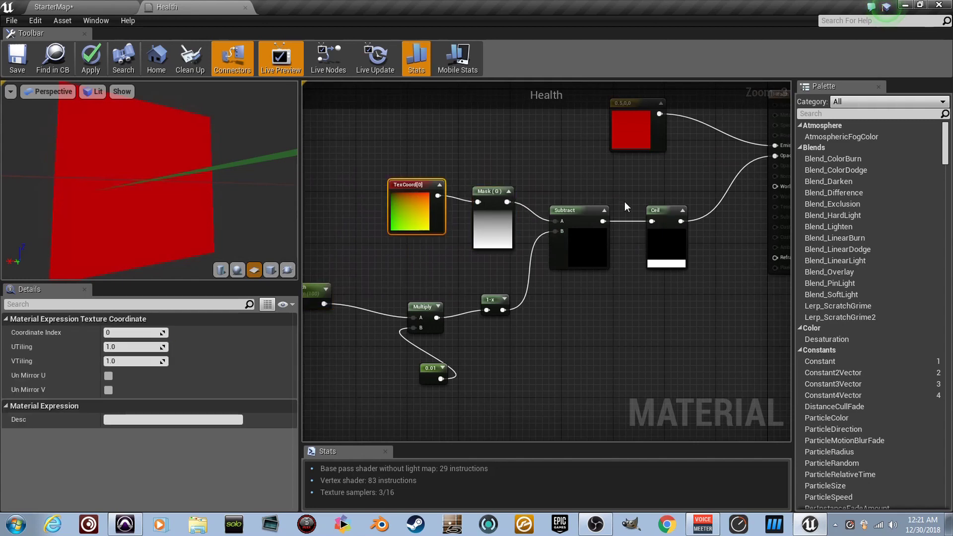
click(603, 215)
click(604, 210)
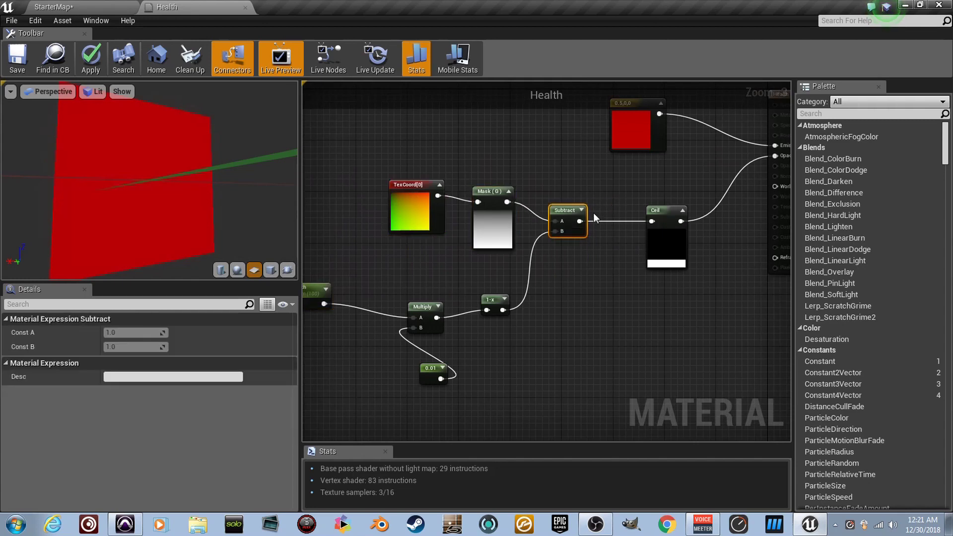
click(580, 211)
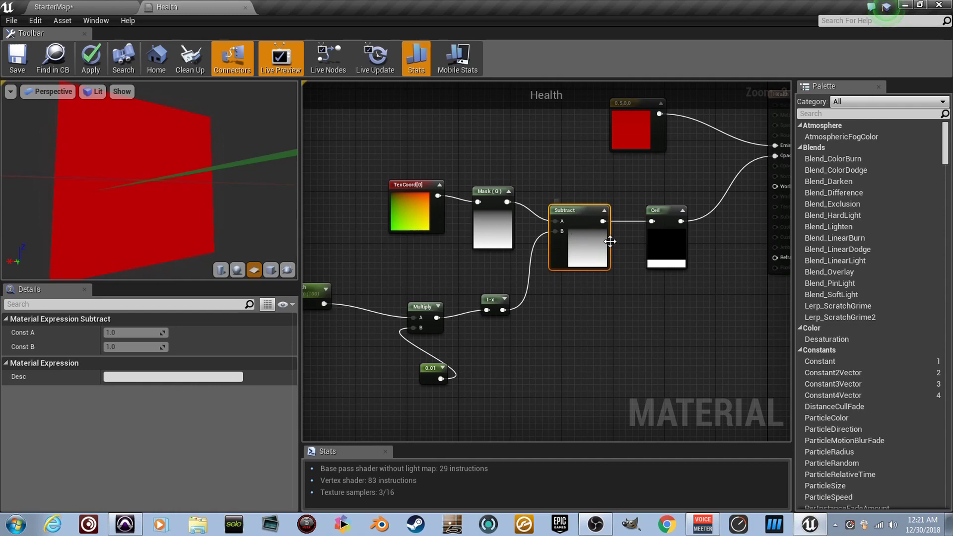
click(682, 210)
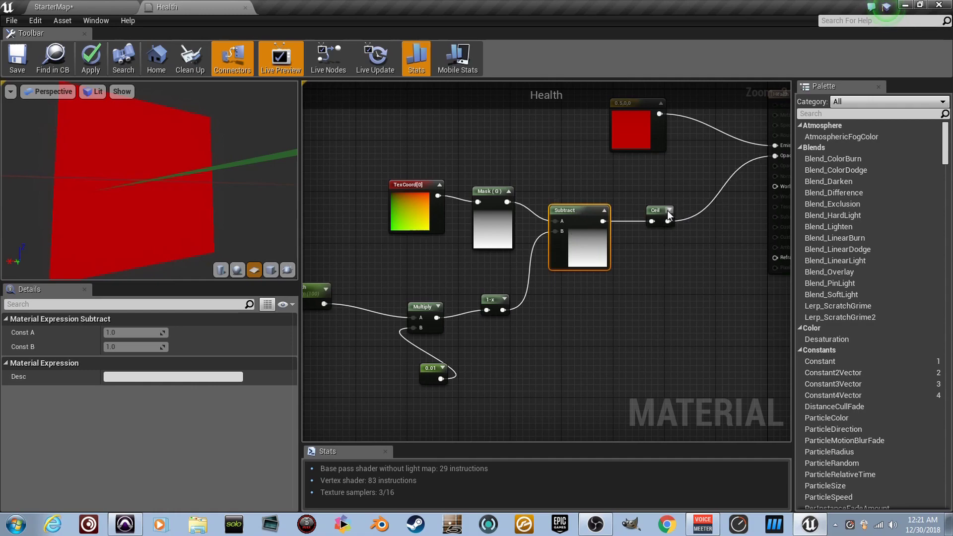
click(668, 211)
scroll(584, 307, down, 2)
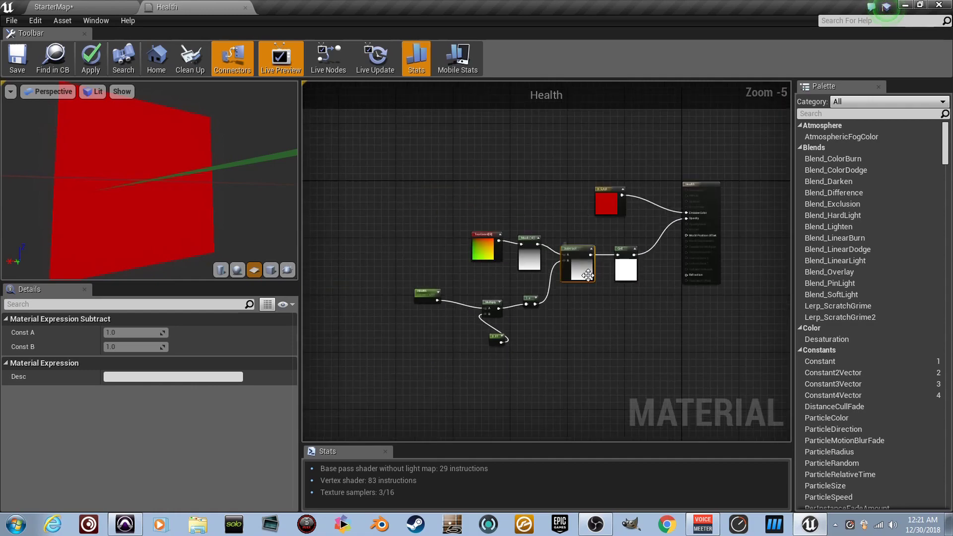
scroll(588, 276, up, 2)
click(24, 64)
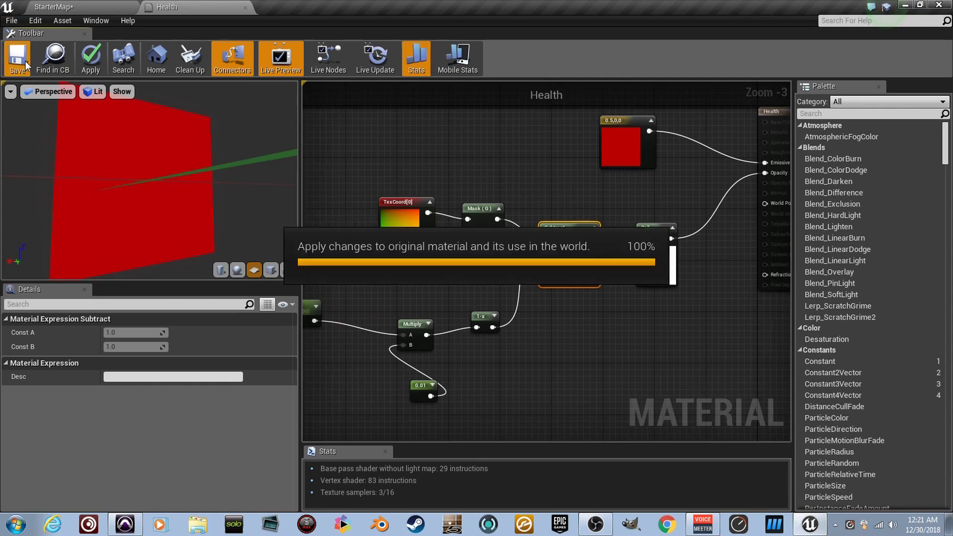
Back in StarterMap, create the Health_Inst instance from Health and open it
click(73, 6)
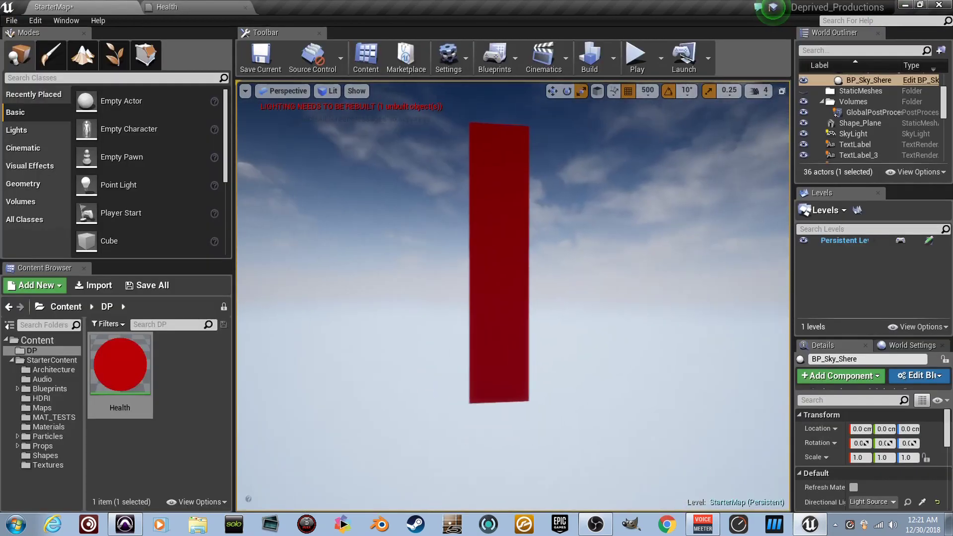
right_click(134, 386)
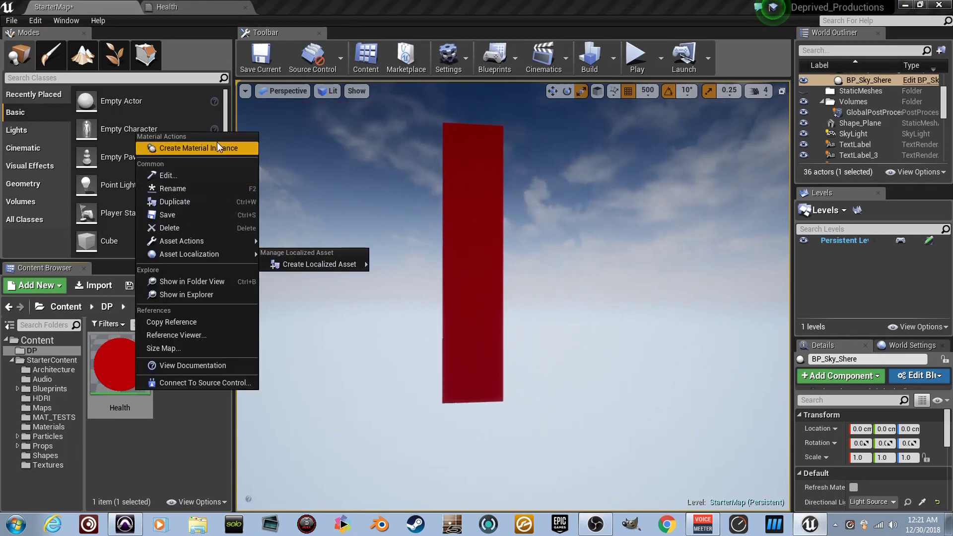
click(194, 148)
key(Return)
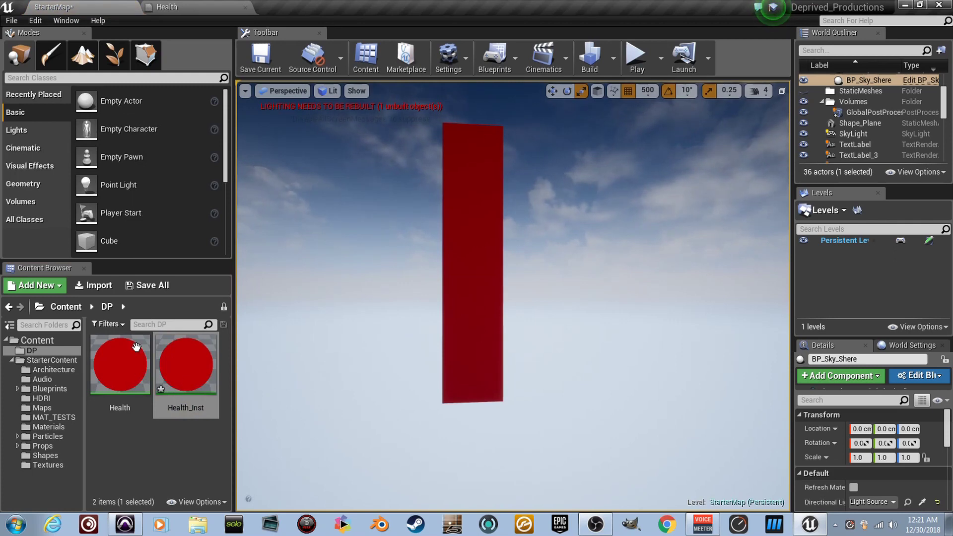
double_click(182, 373)
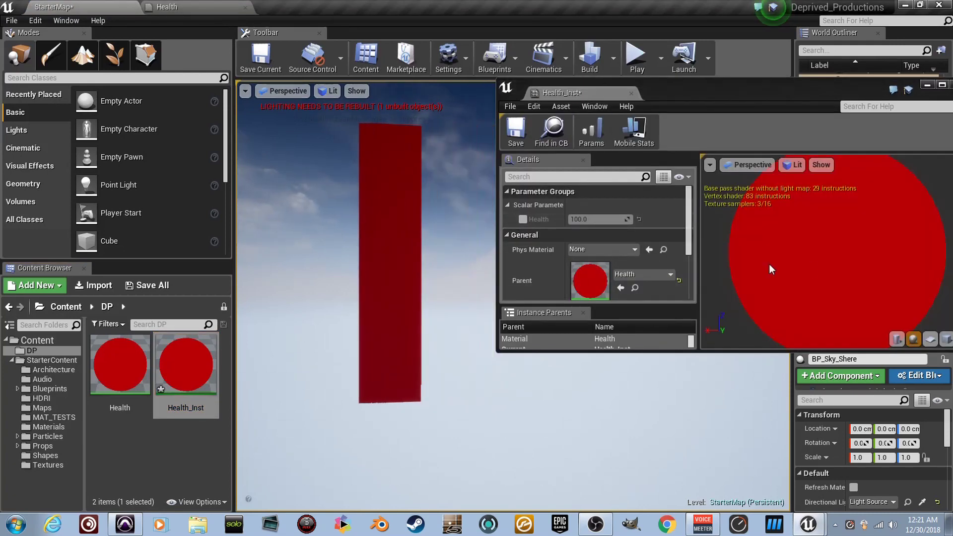
Override Health in Health_Inst and test values 0, 12 and 85
click(521, 219)
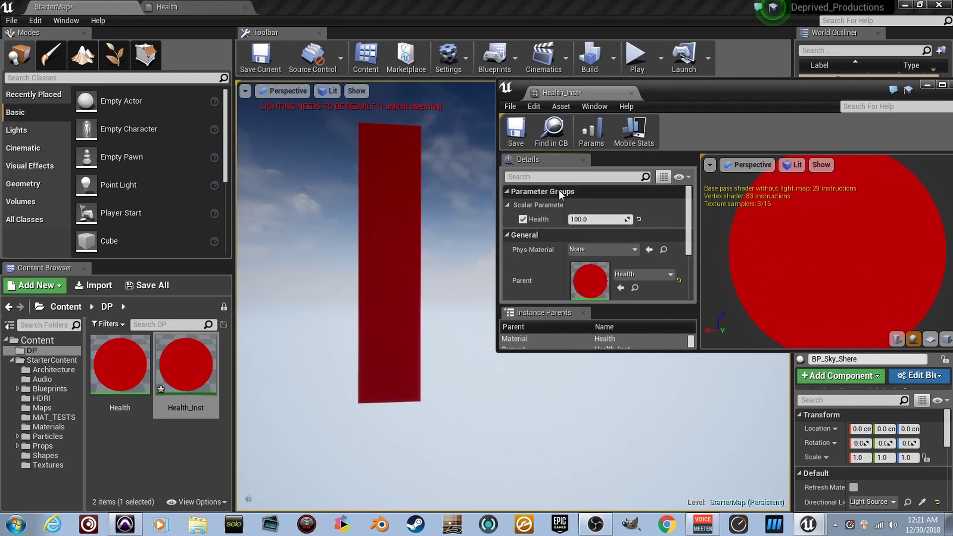
mouse_move(612, 219)
mouse_down()
mouse_move(573, 219)
mouse_move(625, 219)
mouse_move(596, 219)
mouse_up()
click(625, 218)
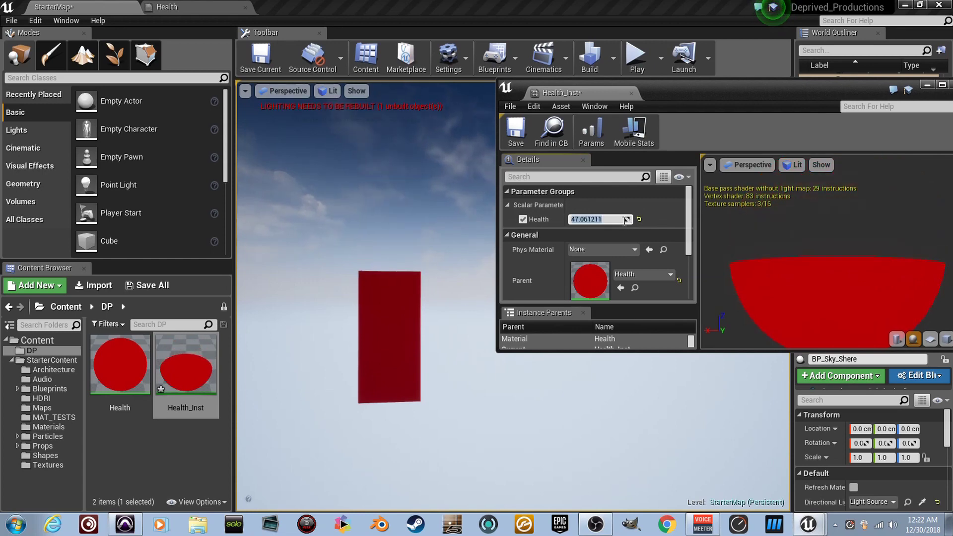
text(0)
key(Return)
text(12)
key(Return)
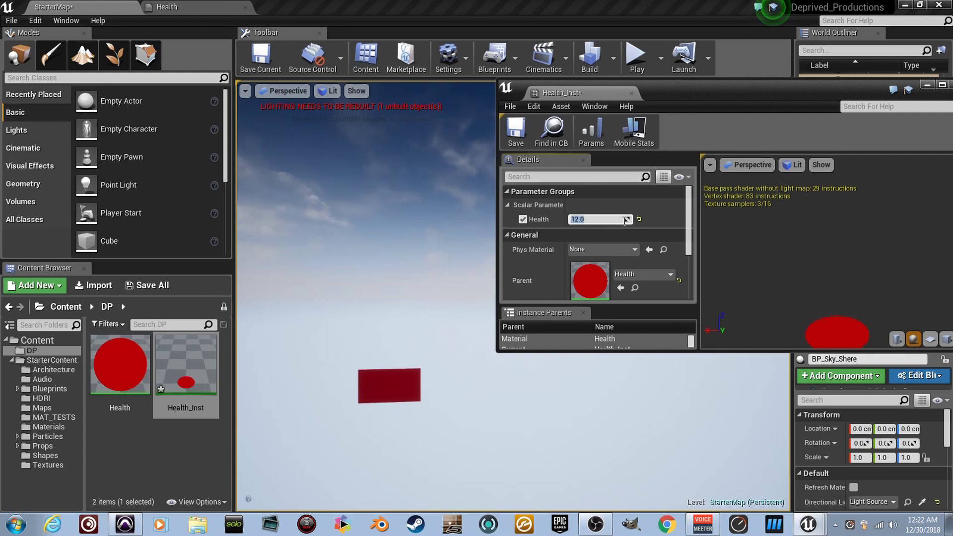
text(85)
key(Return)
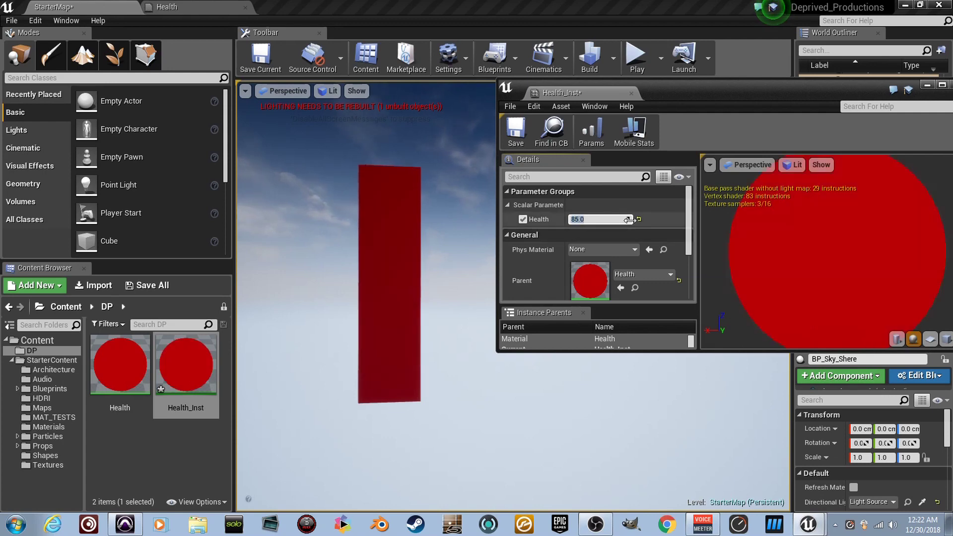
Try Health at 20 and 25, ending near 27.88 to shorten the bar
mouse_move(625, 220)
mouse_down()
mouse_move(589, 219)
mouse_move(635, 221)
mouse_up()
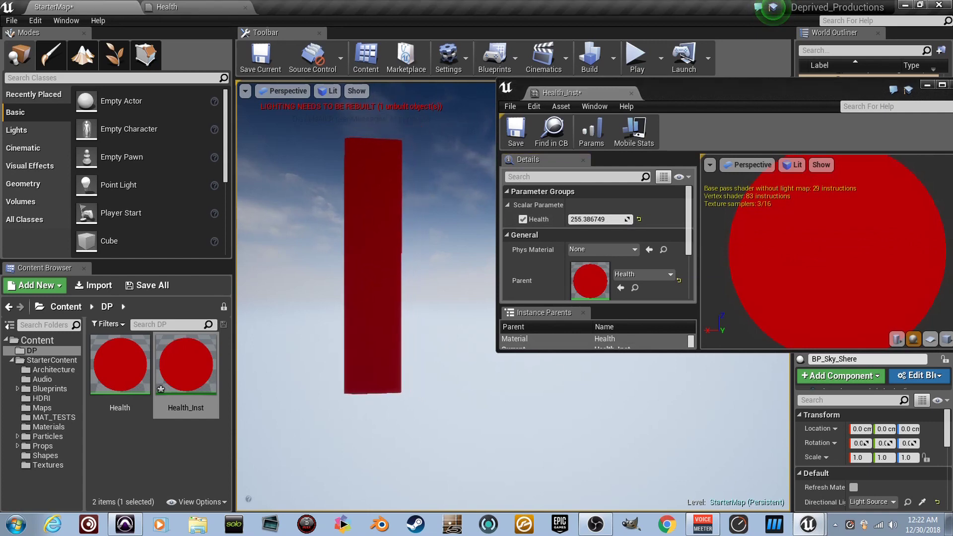
click(596, 219)
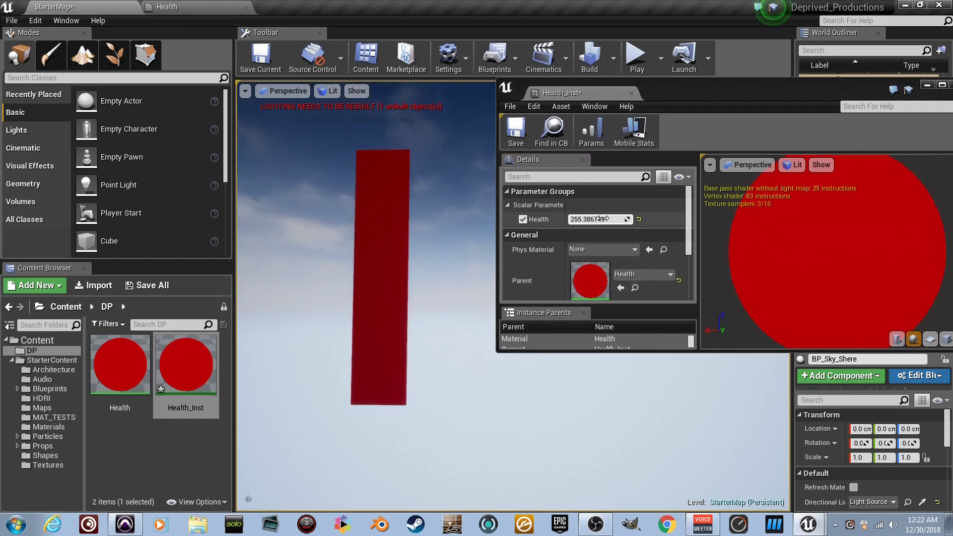
text(100.0)
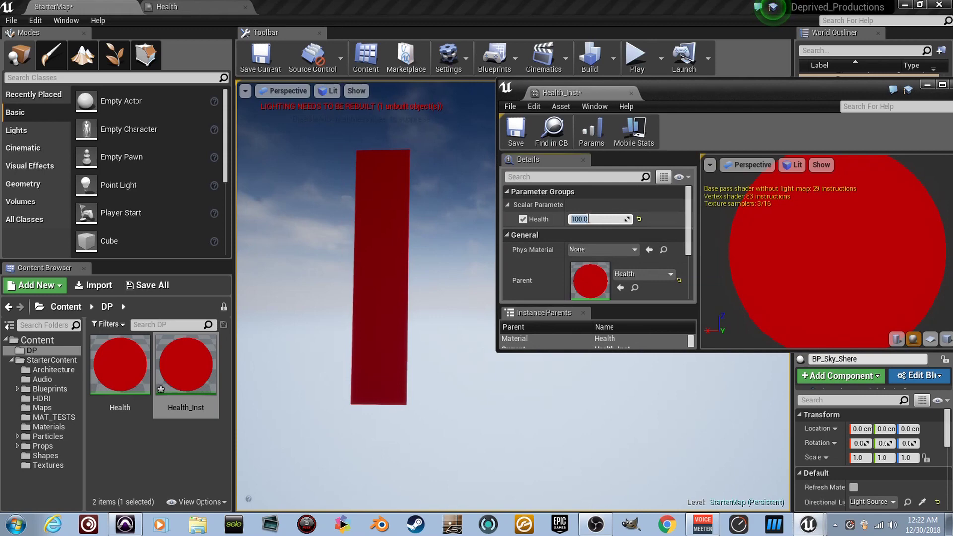
text(20.0)
key(Return)
text(25.0)
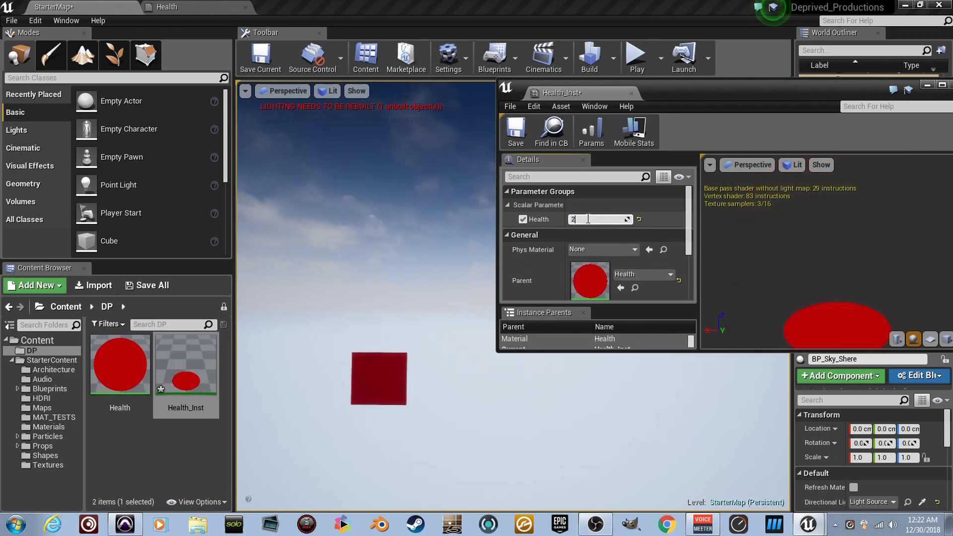
key(Return)
drag(629, 219, 651, 218)
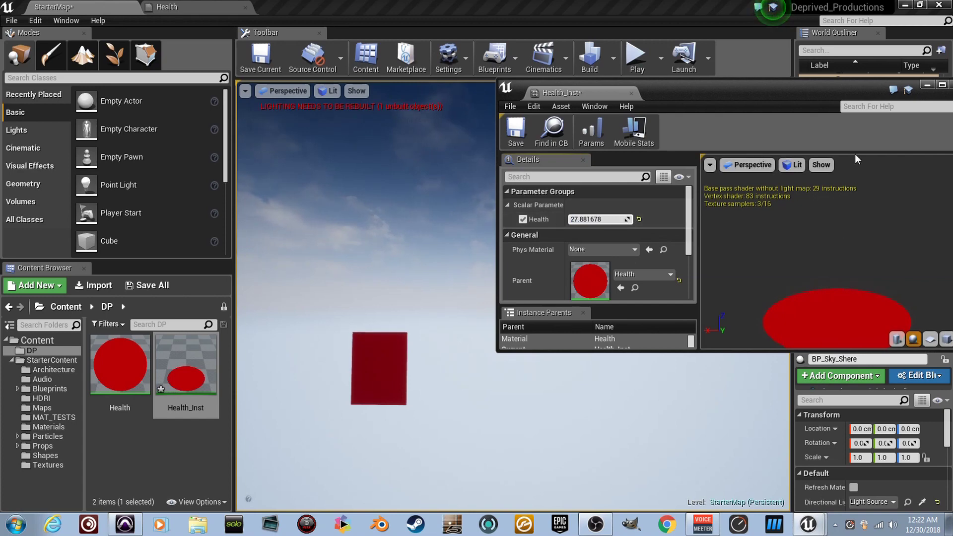
drag(833, 99, 721, 112)
Slide Health_Inst's Health value up and down, then close its editor with Health near 45
double_click(721, 112)
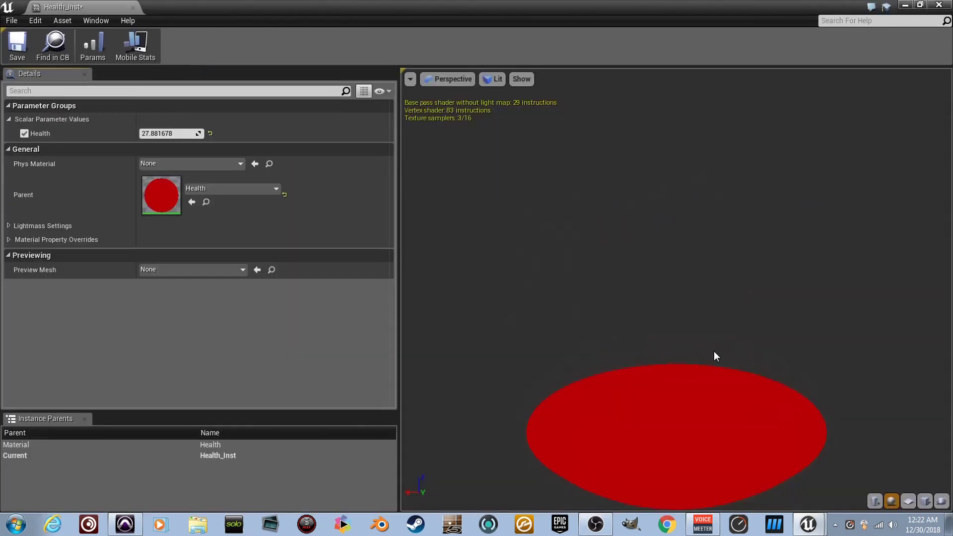
mouse_move(171, 133)
mouse_down()
mouse_move(224, 133)
mouse_move(126, 133)
mouse_up()
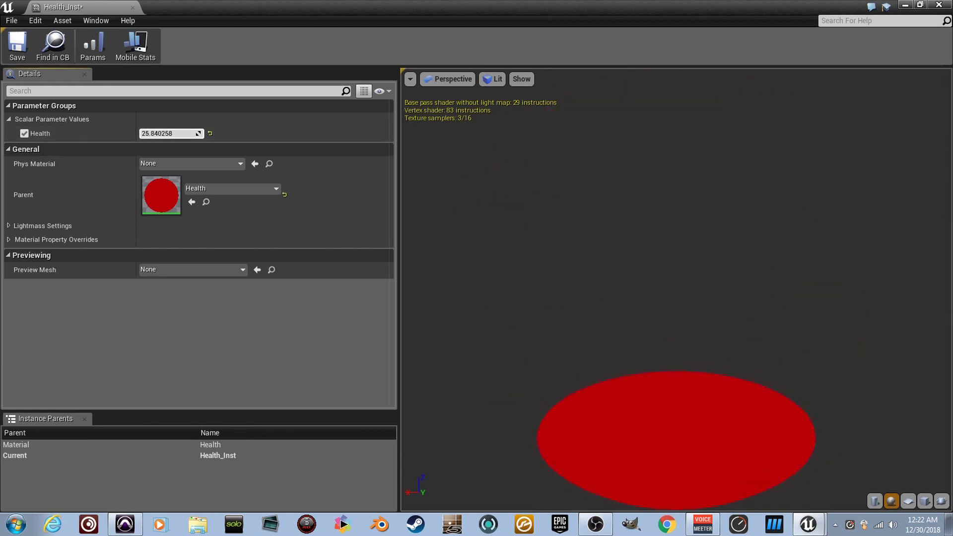
mouse_move(170, 134)
mouse_down()
mouse_move(150, 134)
mouse_move(224, 133)
mouse_move(126, 133)
mouse_move(193, 133)
mouse_up()
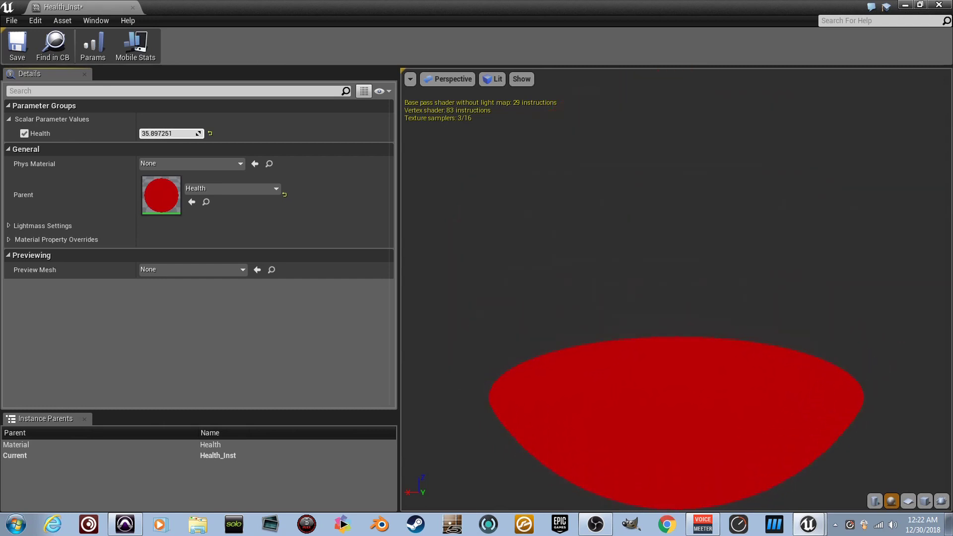
click(132, 7)
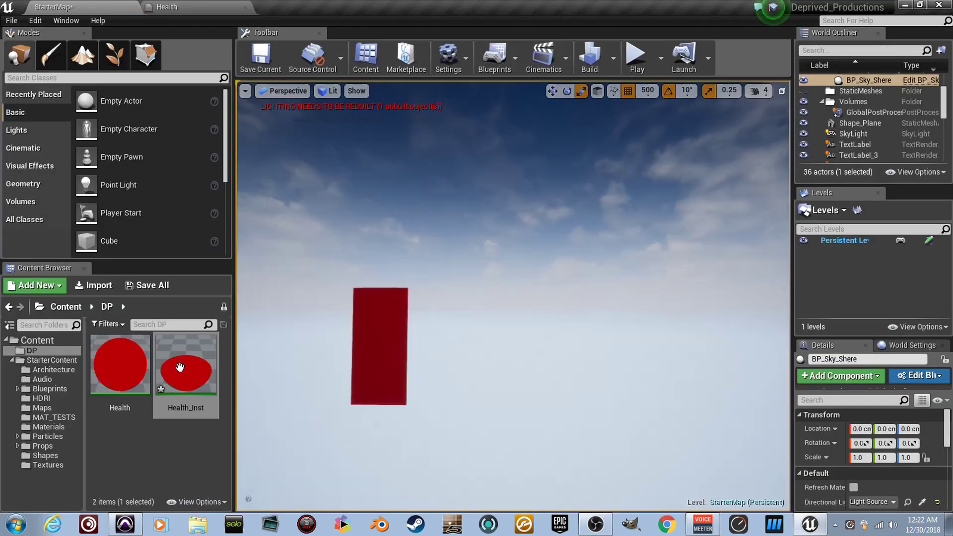
click(180, 368)
Reopen Health_Inst and set its Health parameter to exactly 50 to shorten the red bar
double_click(179, 367)
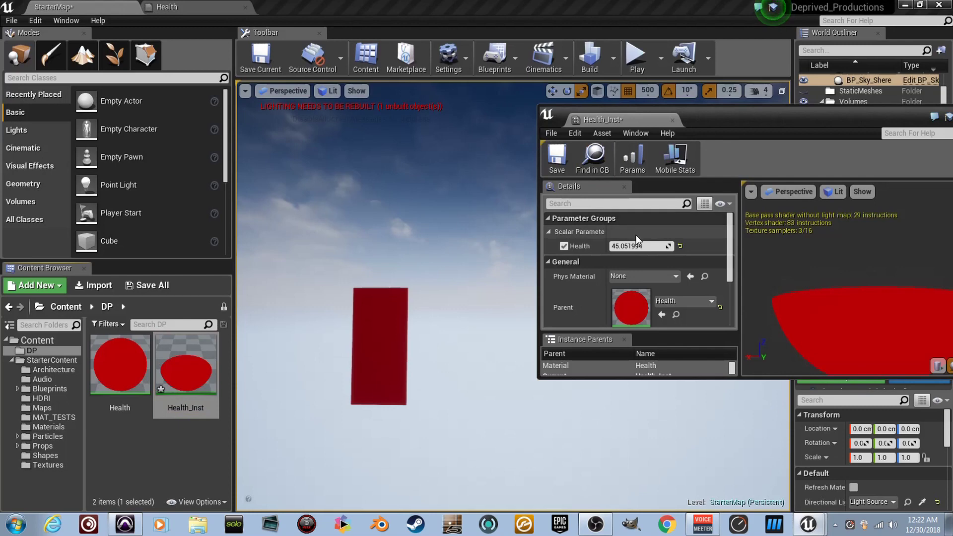
drag(640, 245, 669, 245)
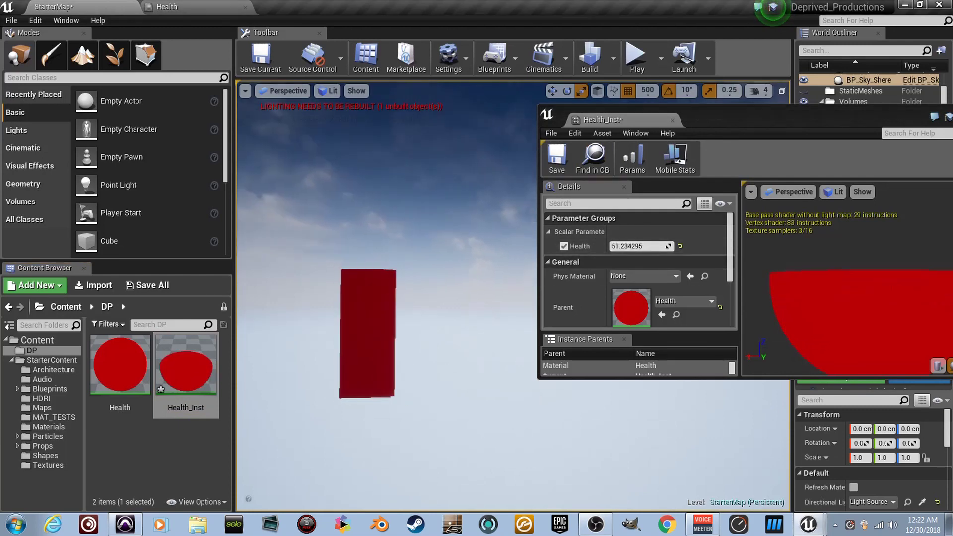
click(656, 246)
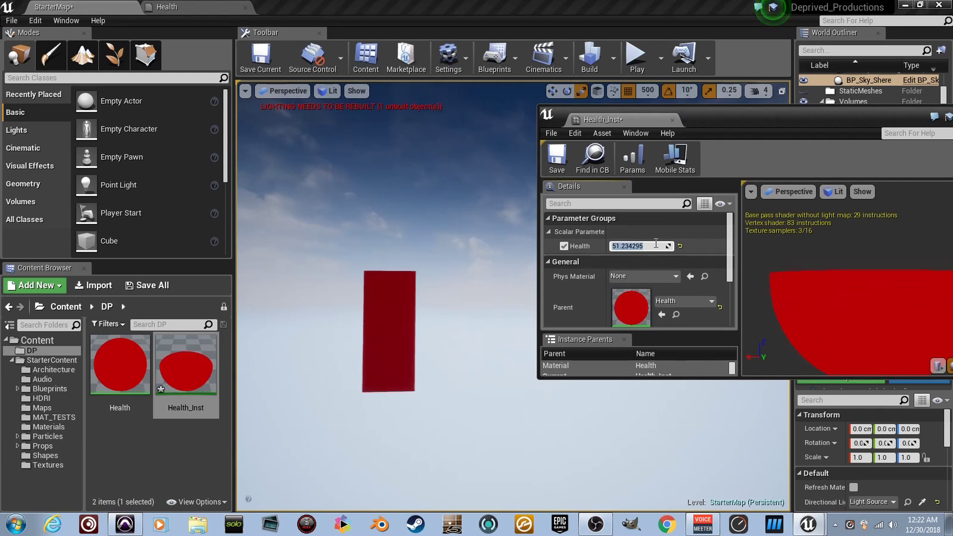
text(150)
key(Return)
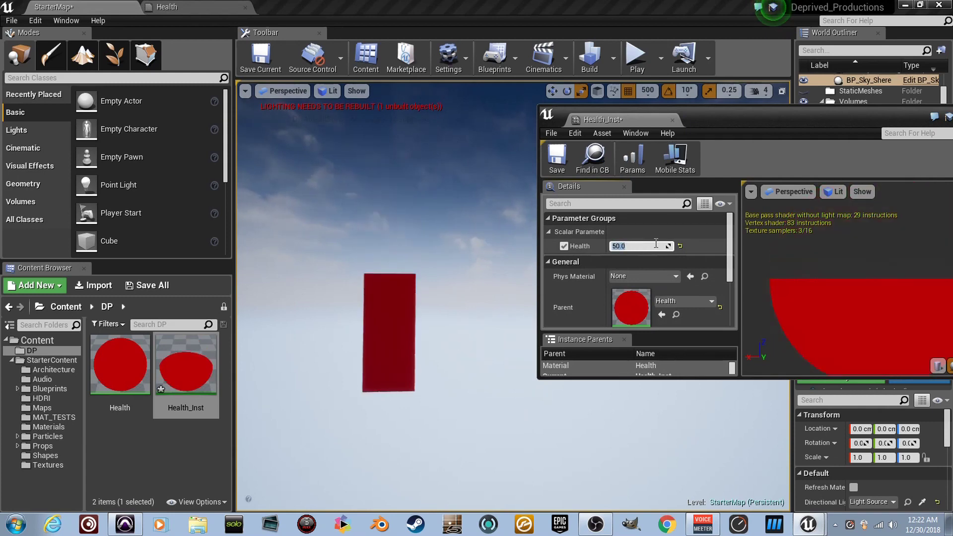
click(661, 247)
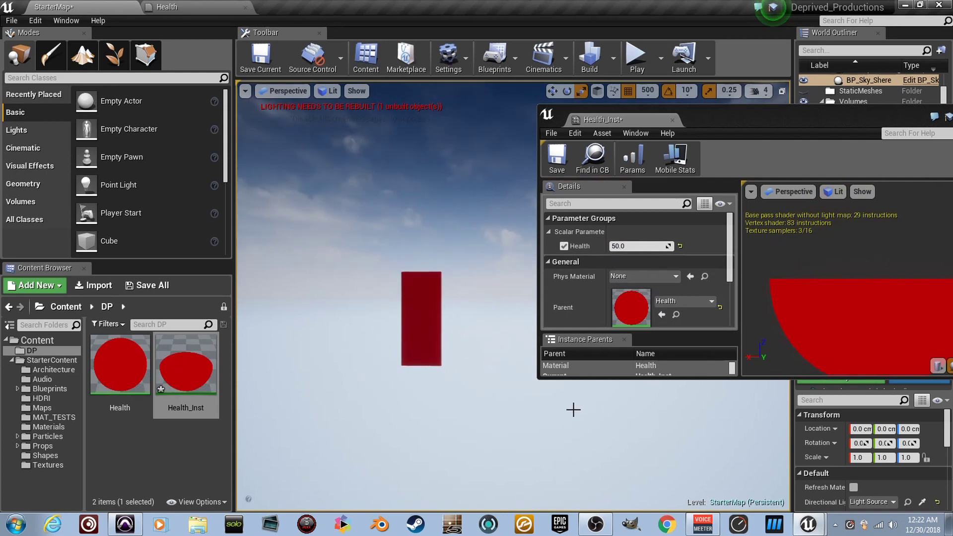
right_drag(573, 409, 574, 410)
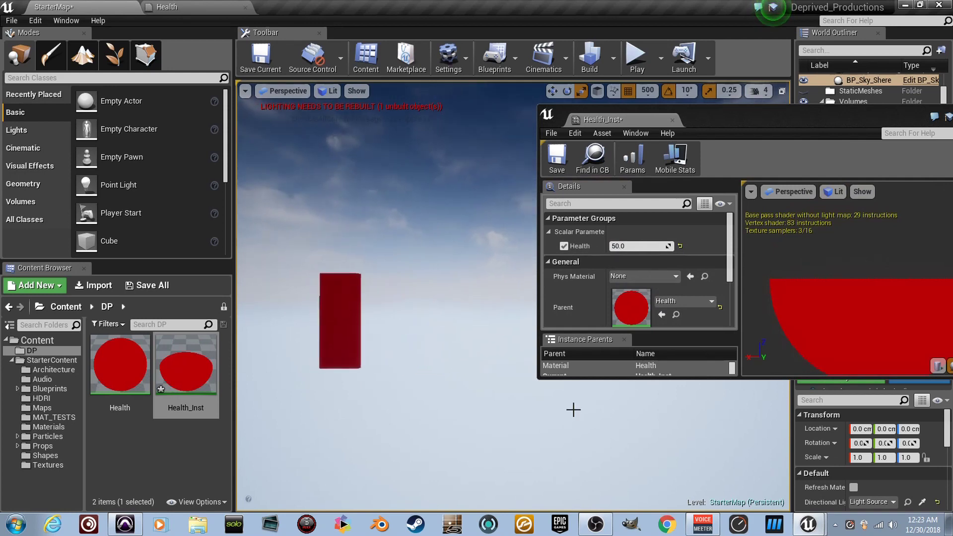